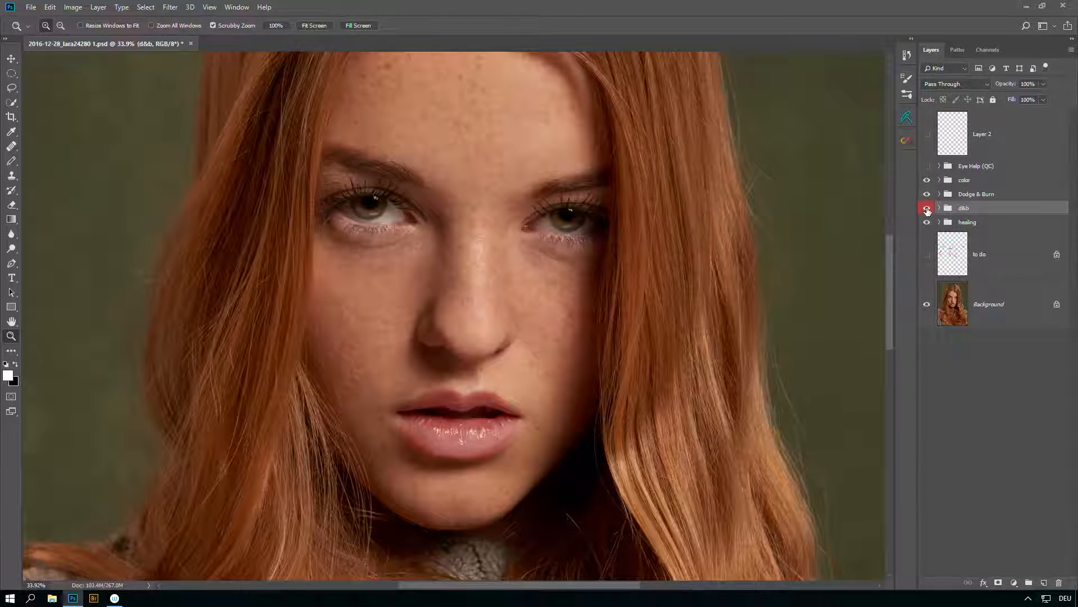
Step: Toggle the d&b group's visibility repeatedly to compare the portrait with and without its dodge and burn retouching
left_click(927, 209)
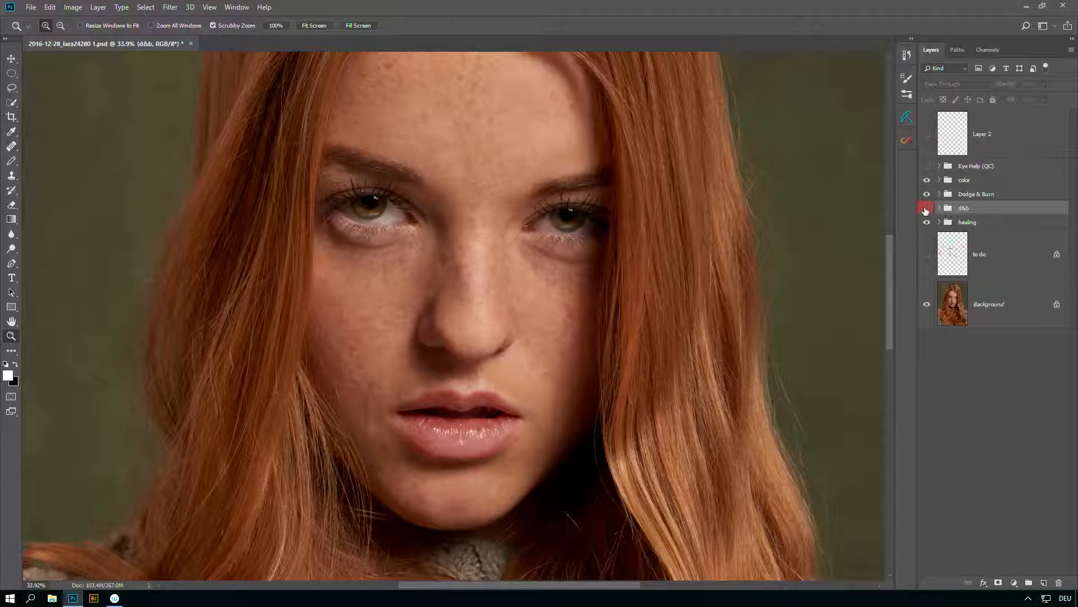
left_click(927, 209)
left_click(927, 209)
left_click(926, 209)
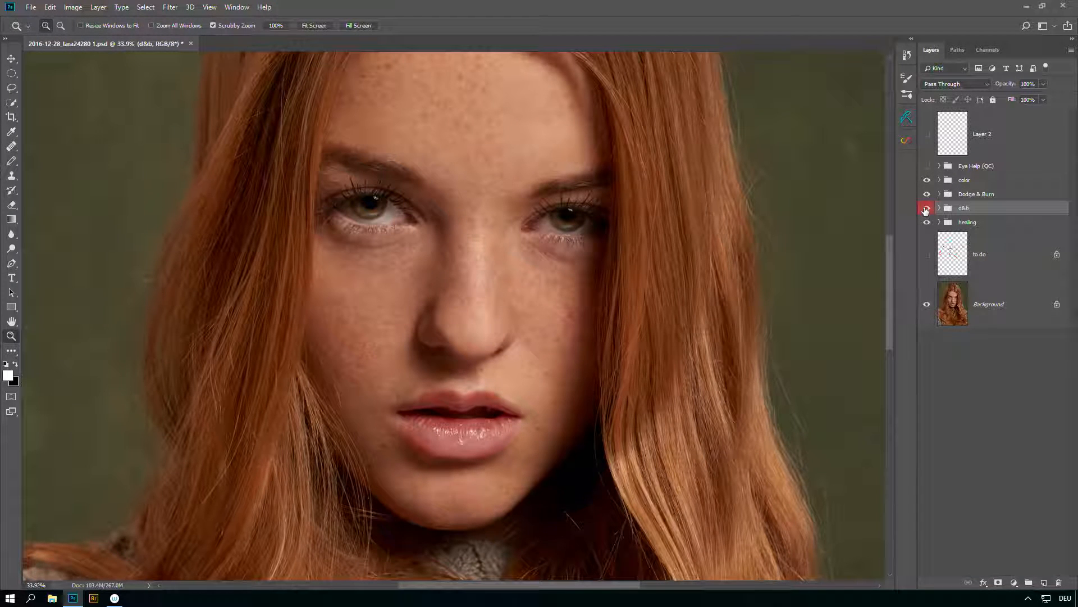
left_click(927, 208)
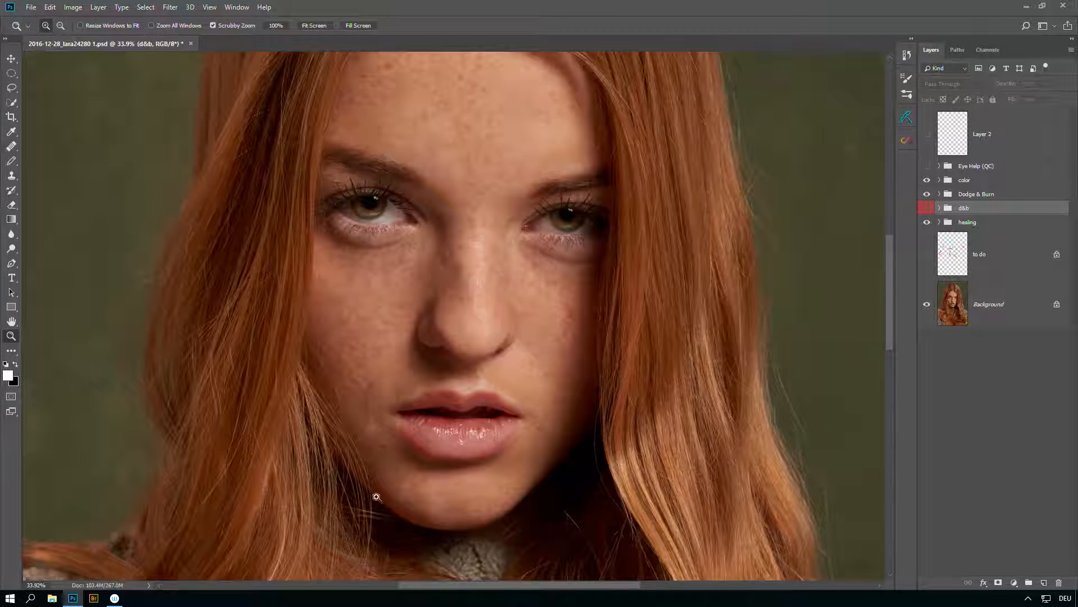
left_click(928, 209)
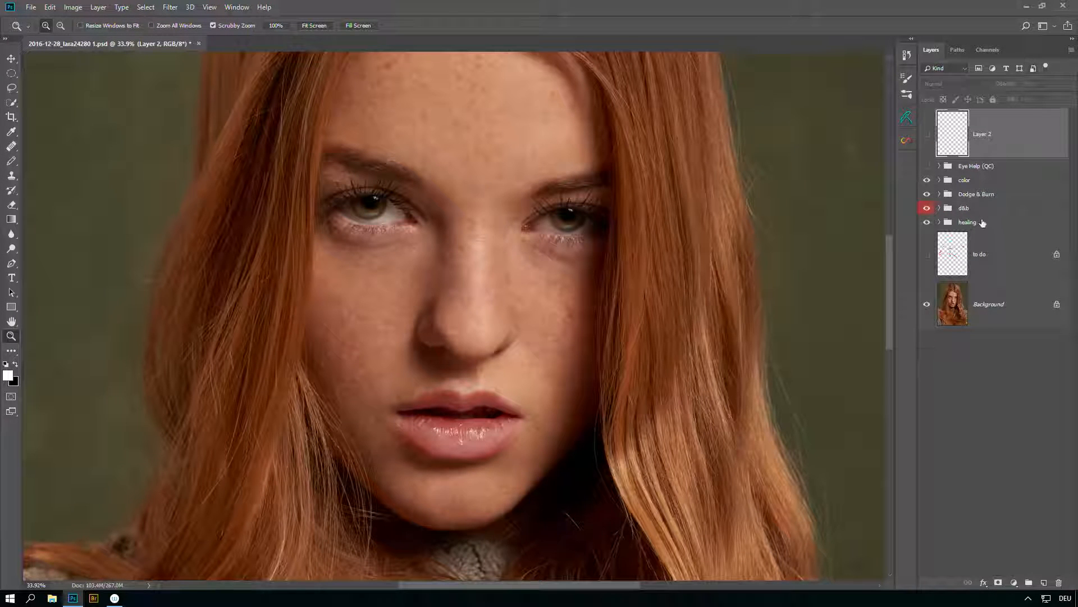
Step: Stamp all visible layers into a new merged layer directly above the color group
left_click(1009, 183)
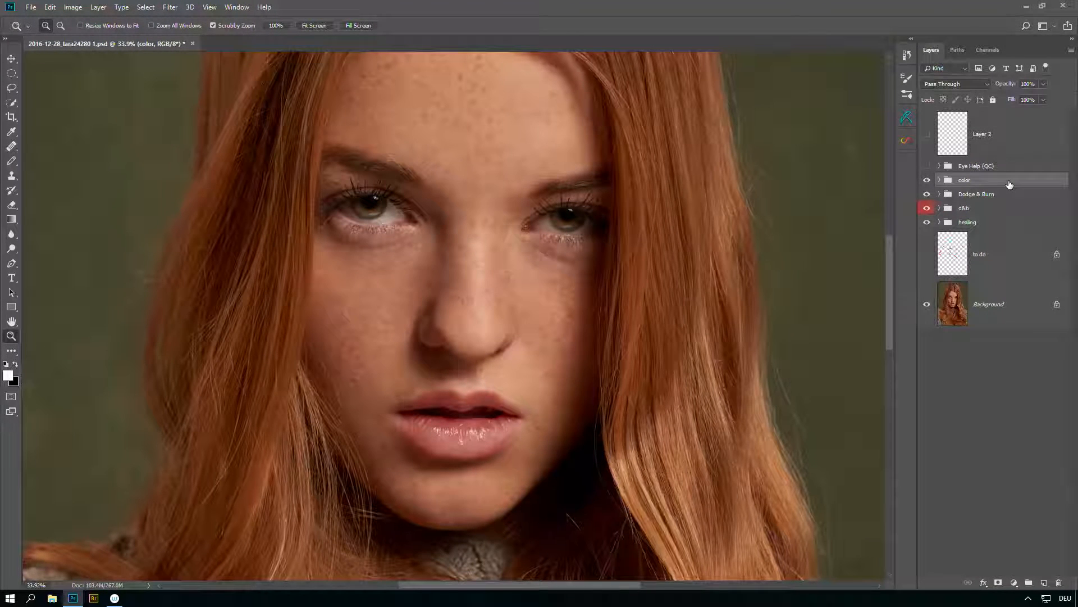
key("ctrl+shift+alt+e")
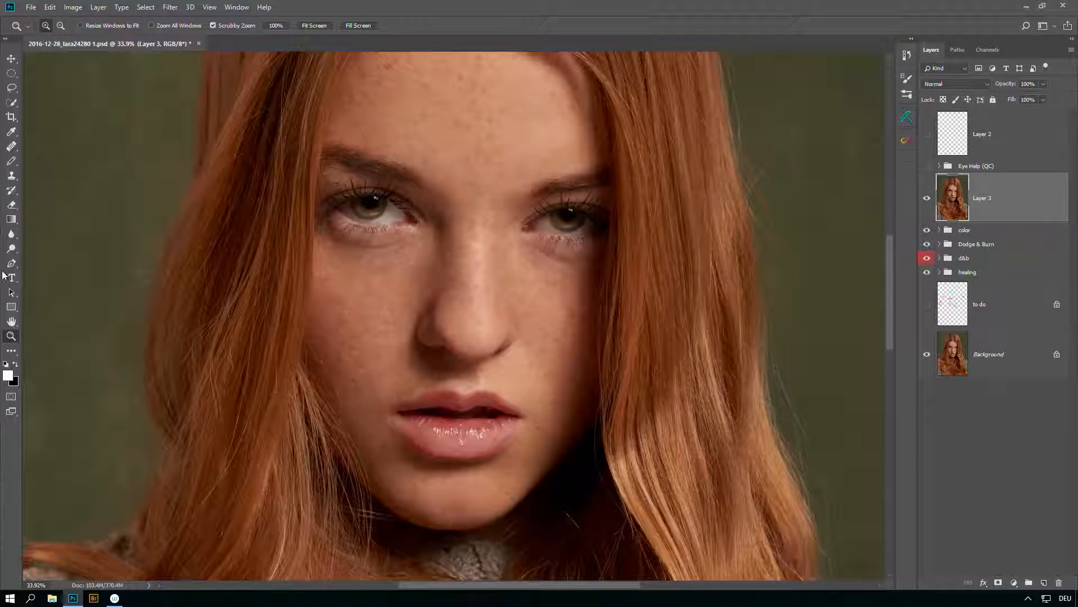
Step: Lighten a vertical streak down the shaded cheek on the merged layer with the Dodge tool at Midtones range and 50% exposure
left_click(11, 249)
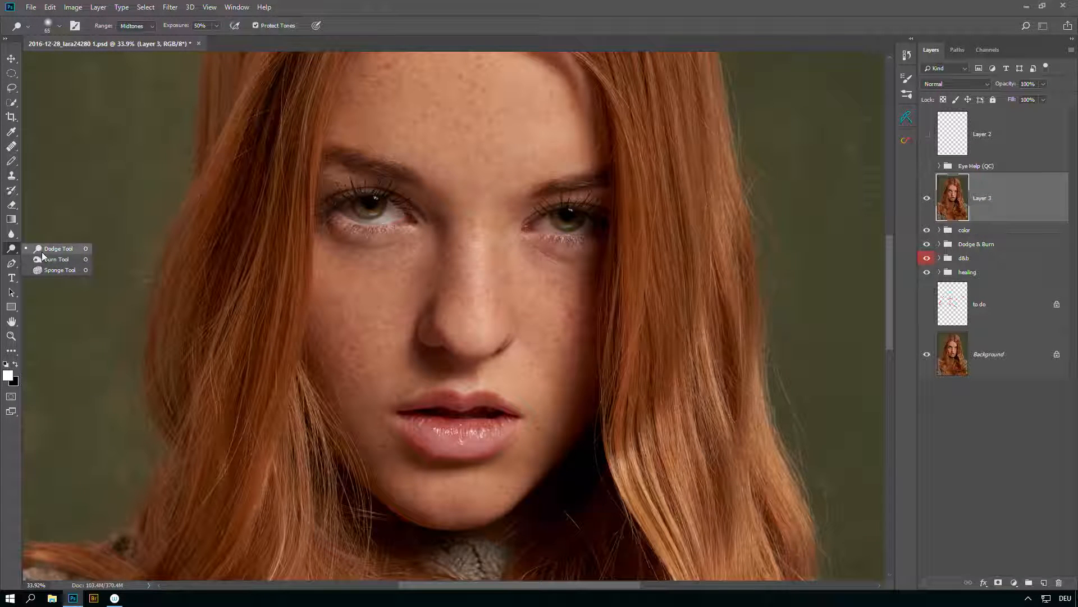
left_click(43, 253)
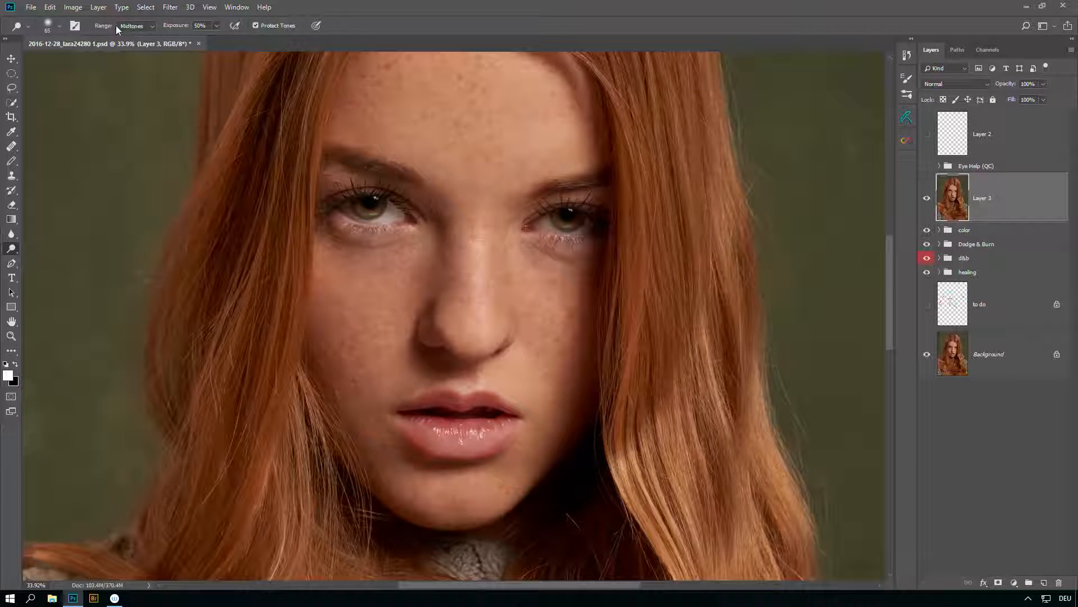
left_click(150, 27)
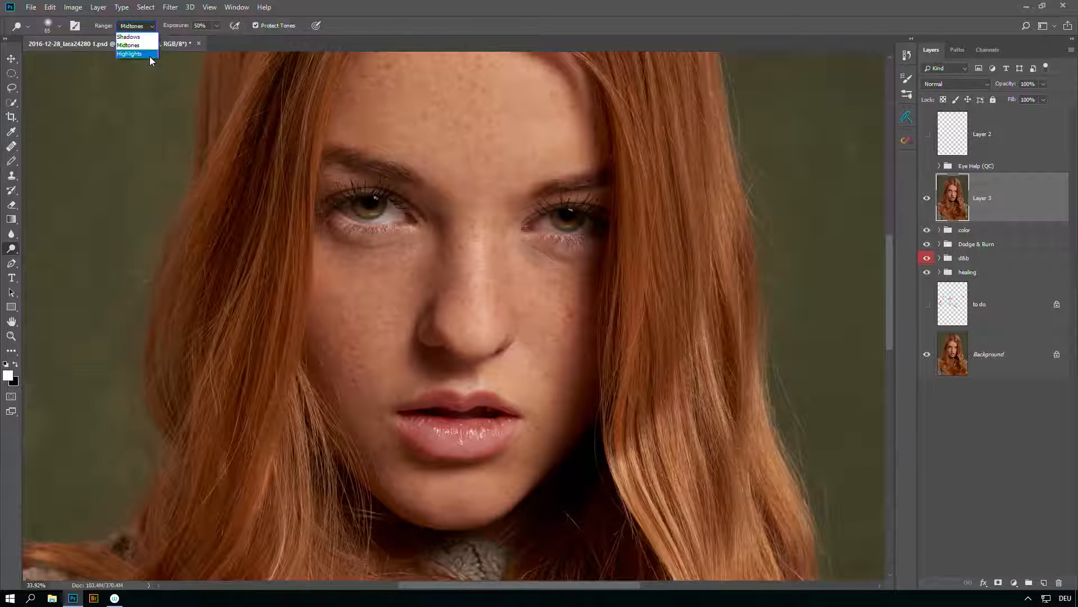
left_click(178, 26)
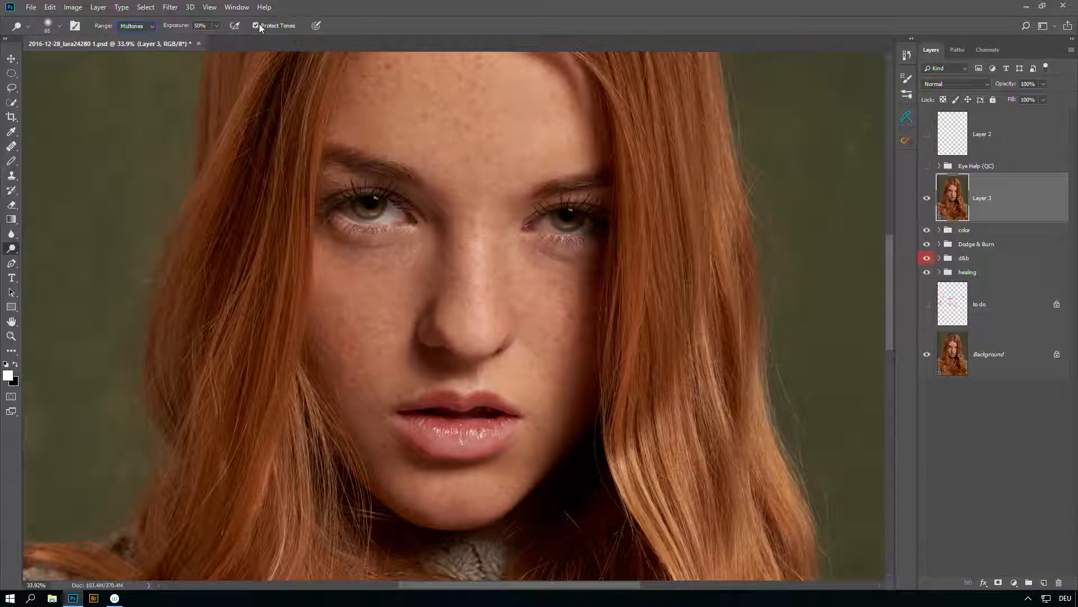
left_click_drag(375, 295, 375, 361)
left_click_drag(374, 277, 378, 389)
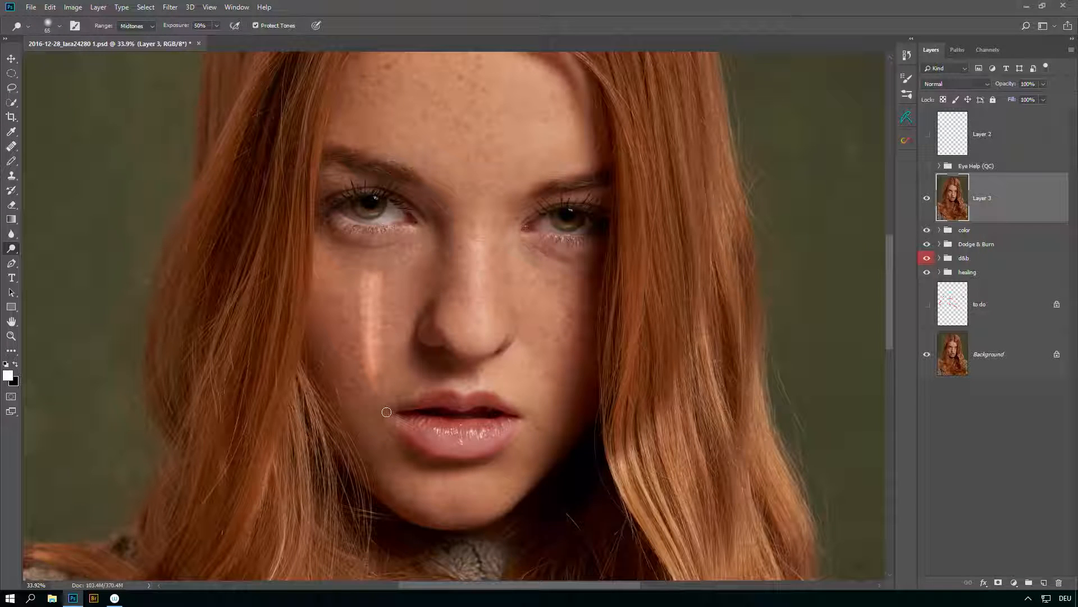
Step: Darken a vertical streak beside the lightened one on the cheek with the Burn tool at Midtones range and 50% exposure
right_click(13, 251)
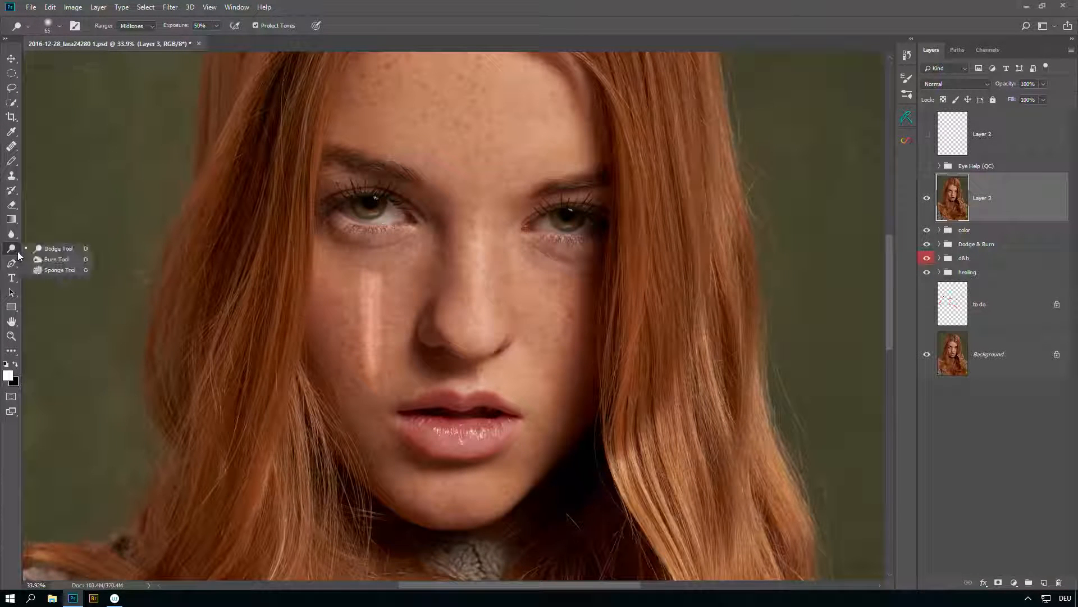
left_click(63, 260)
left_click_drag(385, 281, 385, 377)
left_click_drag(387, 336, 389, 276)
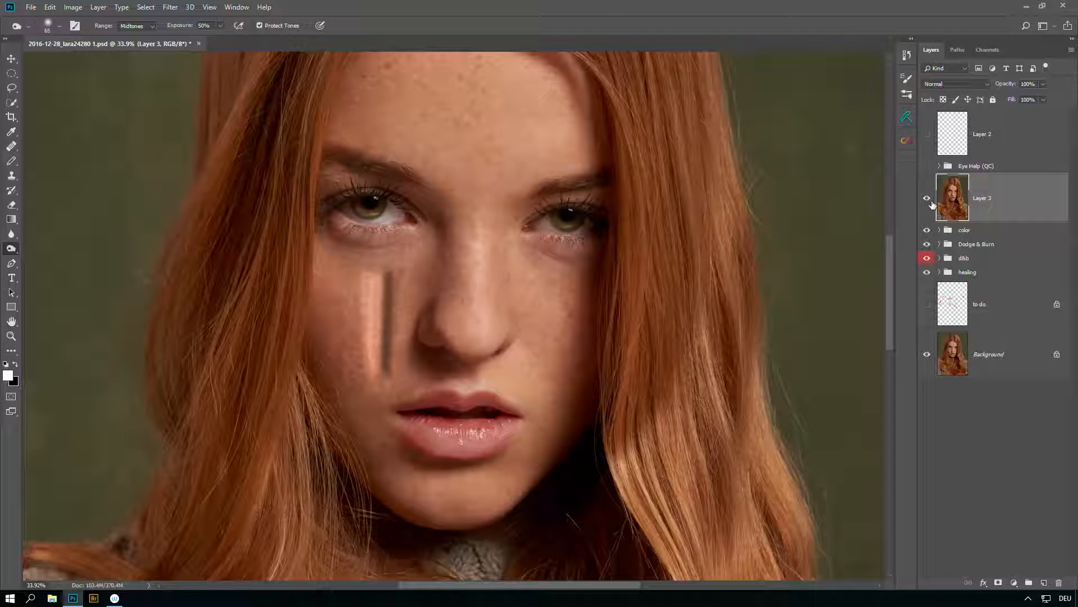
Step: Fill the merged layer with 50% gray in Normal mode at 100% opacity
left_click(74, 7)
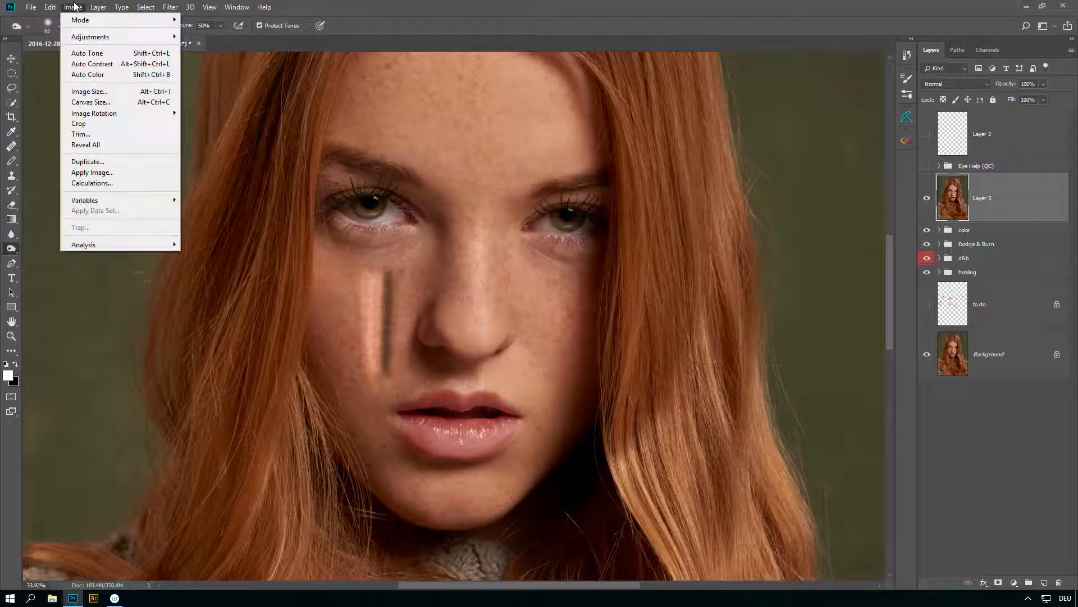
mouse_move(50, 7)
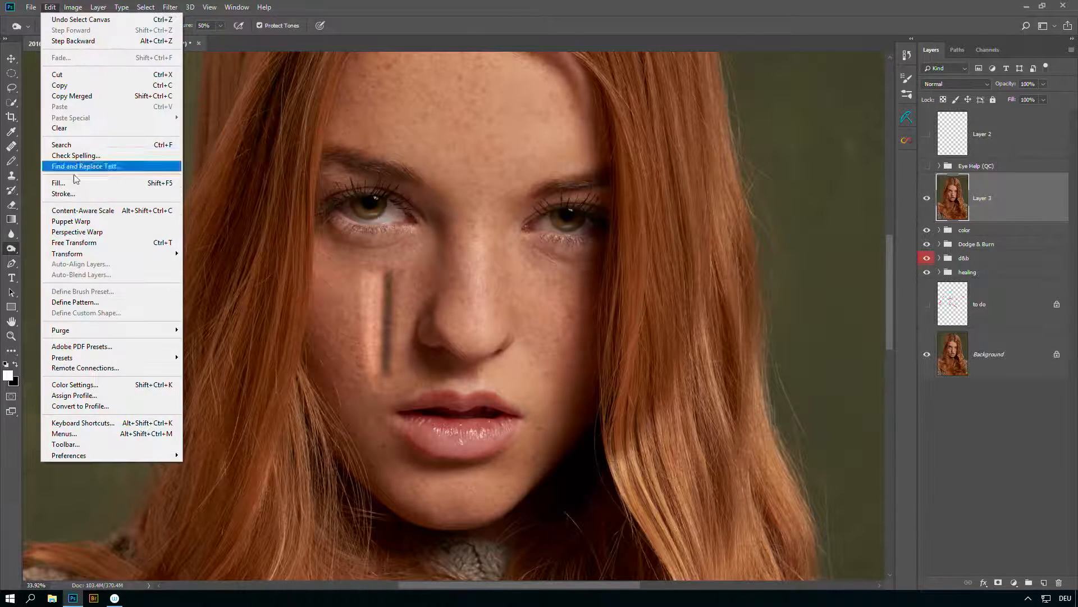
left_click(58, 182)
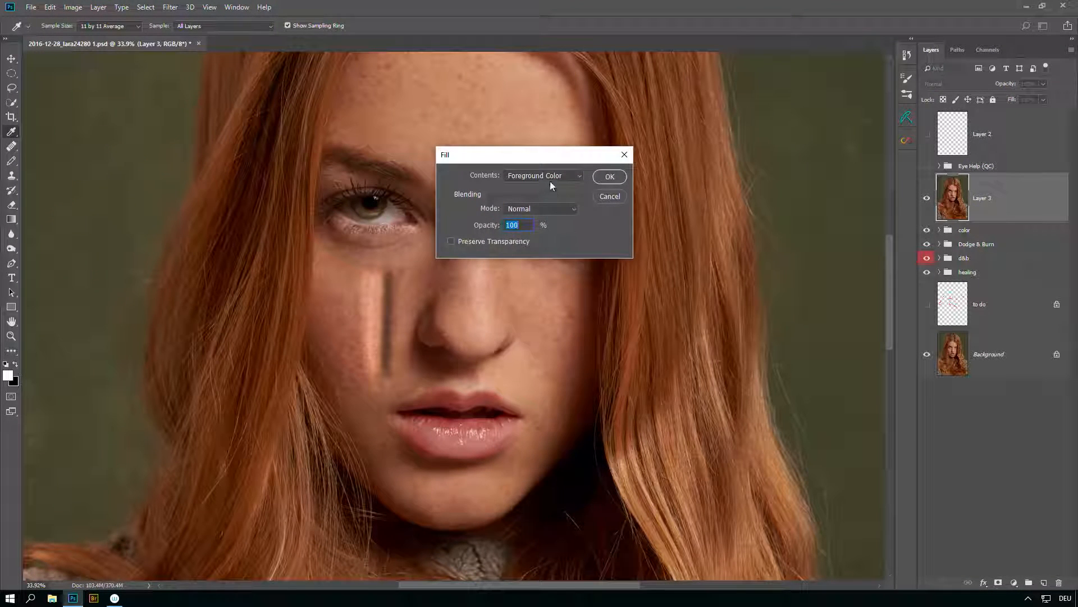
left_click(550, 182)
left_click(549, 275)
key("o")
left_click(609, 176)
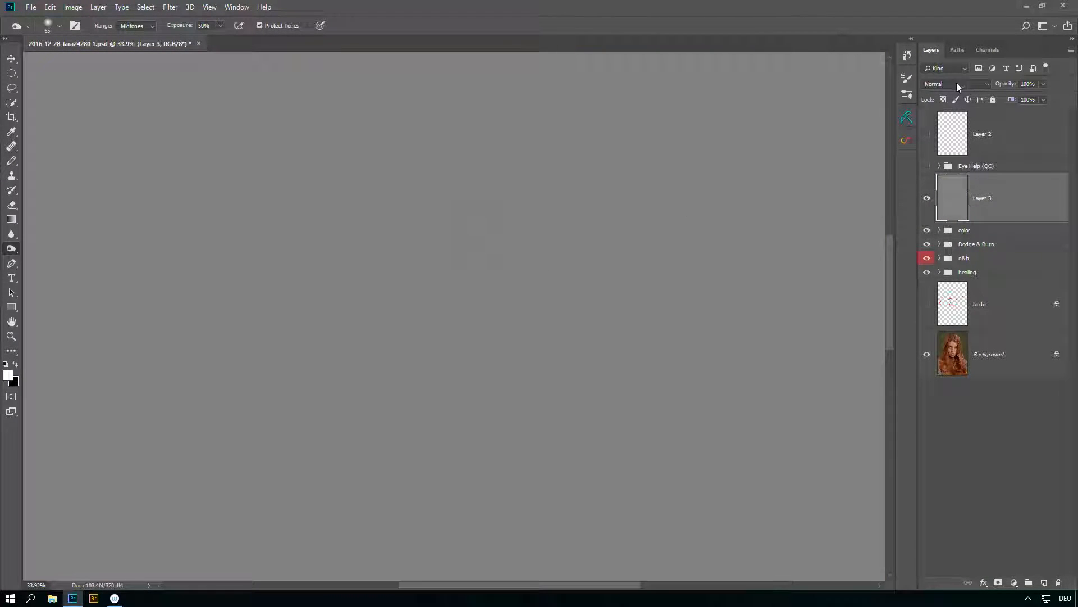
Step: Set the gray layer's blend mode to Linear Light and toggle its visibility to compare the image
left_click(939, 86)
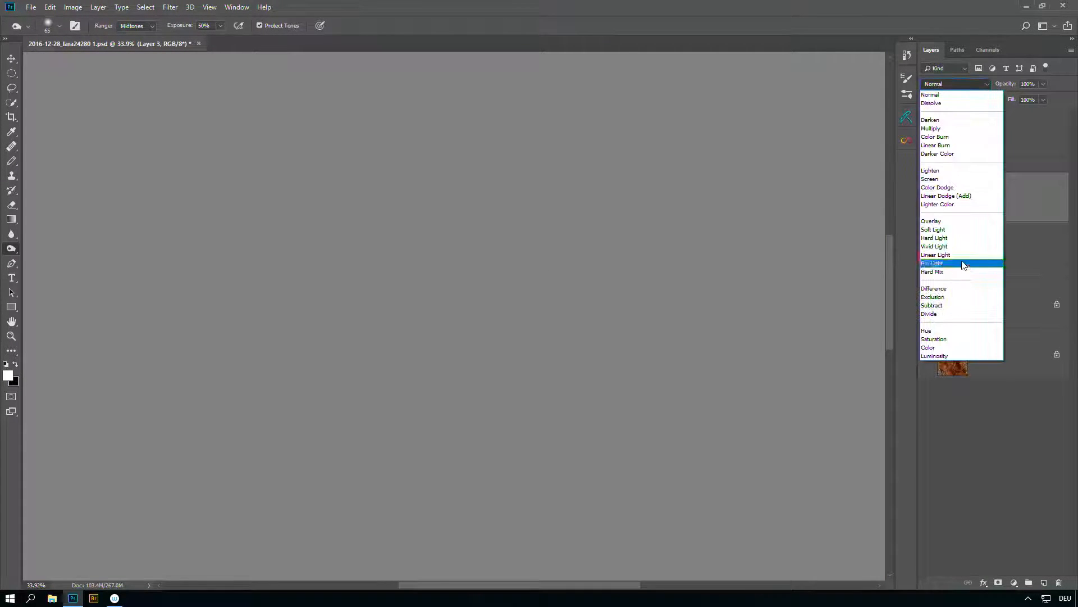
left_click(963, 258)
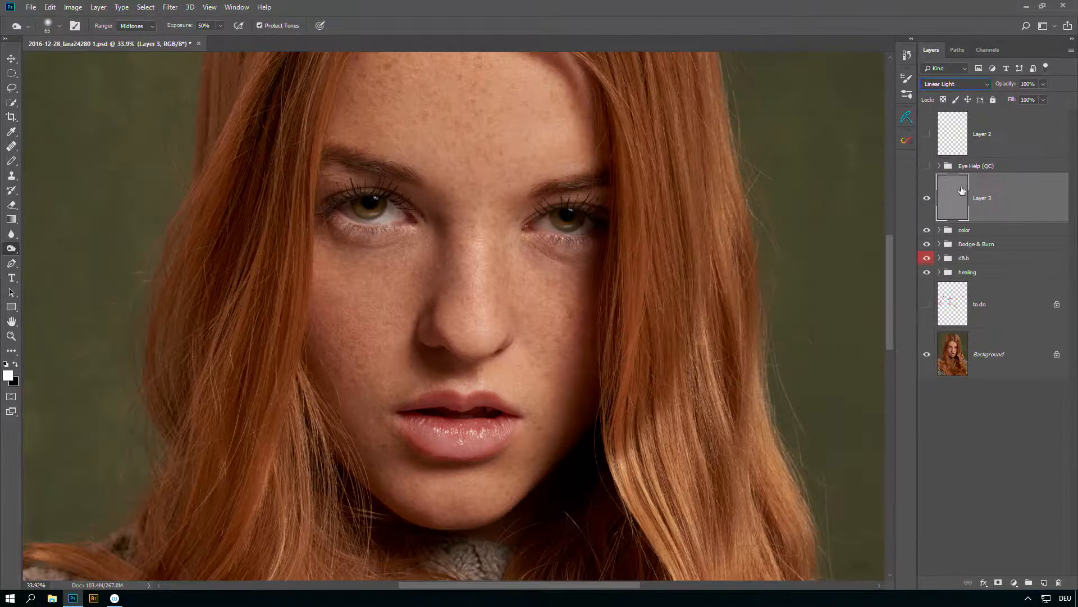
left_click(927, 199)
left_click(927, 199)
left_click(927, 200)
left_click(927, 199)
Step: Burn two dark vertical streaks side by side on the cheek on the gray Linear Light layer
left_click_drag(376, 275, 360, 380)
key("x")
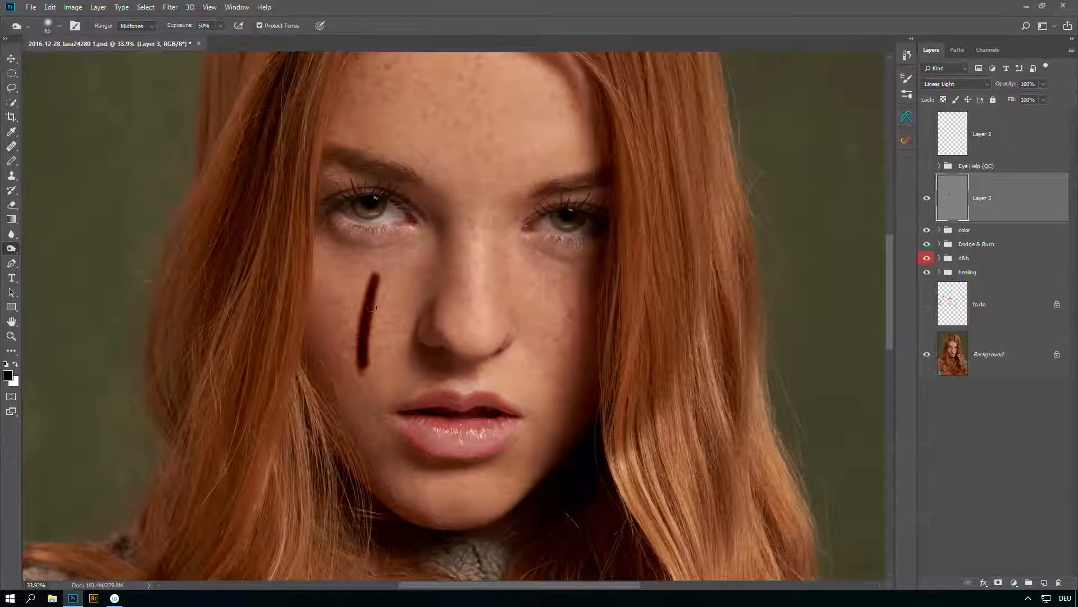
mouse_move(364, 274)
left_mouse_down()
mouse_move(342, 349)
mouse_move(358, 335)
mouse_move(349, 366)
mouse_move(349, 281)
left_mouse_up()
key("x")
Step: Dodge a bright vertical streak beside the dark ones on the cheek and compare by toggling the gray layer's visibility
right_click(12, 251)
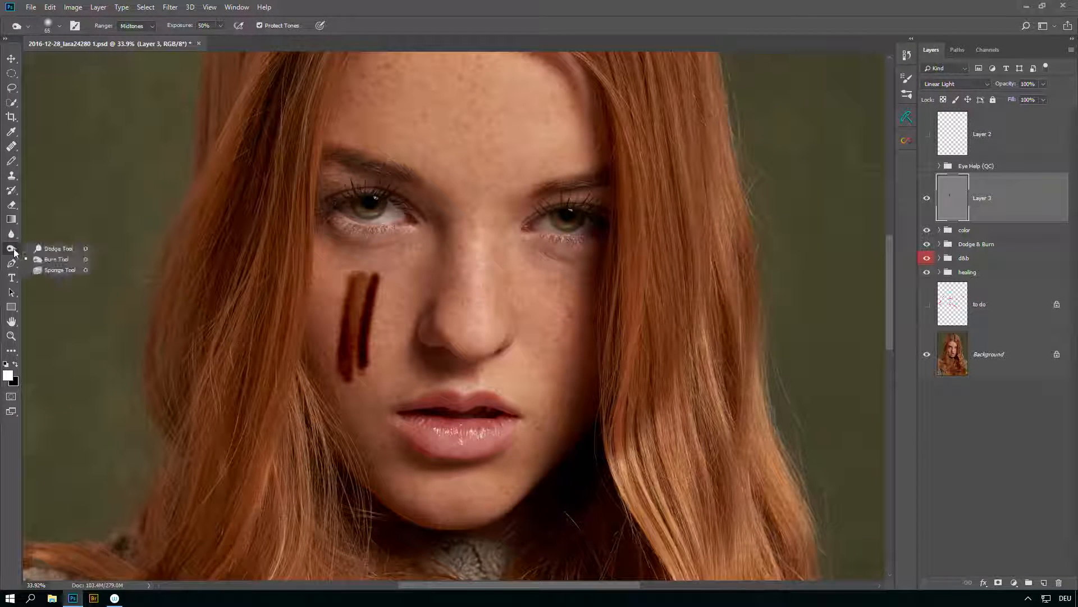
left_click(59, 248)
mouse_move(330, 369)
left_mouse_down()
mouse_move(337, 264)
mouse_move(325, 368)
mouse_move(333, 270)
mouse_move(334, 371)
left_mouse_up()
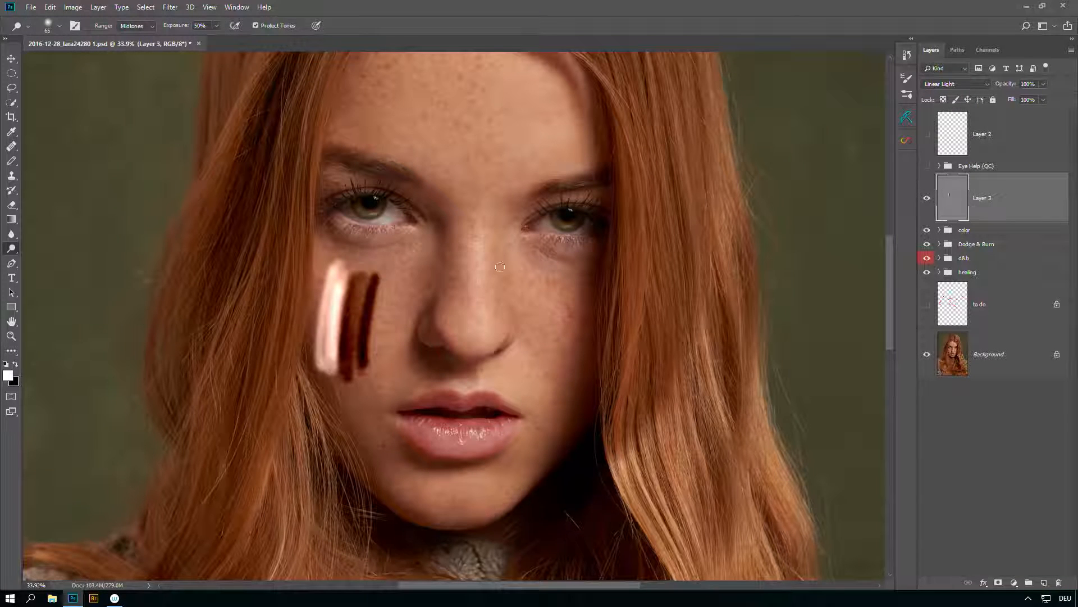
left_click(927, 198)
left_click(926, 200)
Step: Paint a white streak and a black streak between cheek and nose on the gray layer with a size 125 brush at 6% flow
key("b")
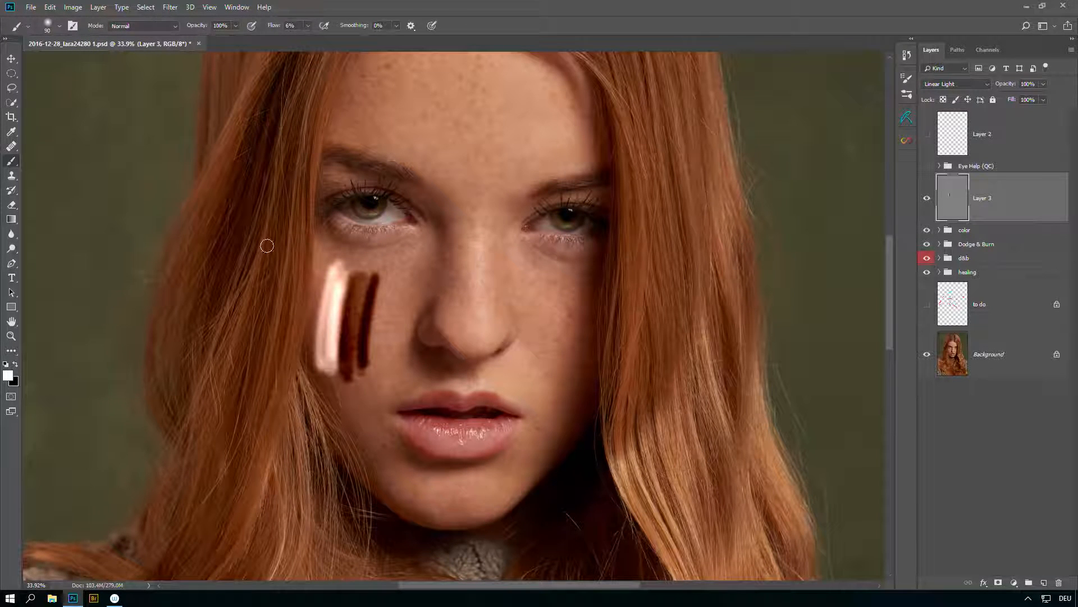
key("bracketright")
key("bracketright")
mouse_move(393, 357)
left_mouse_down()
mouse_move(408, 246)
mouse_move(382, 380)
left_mouse_up()
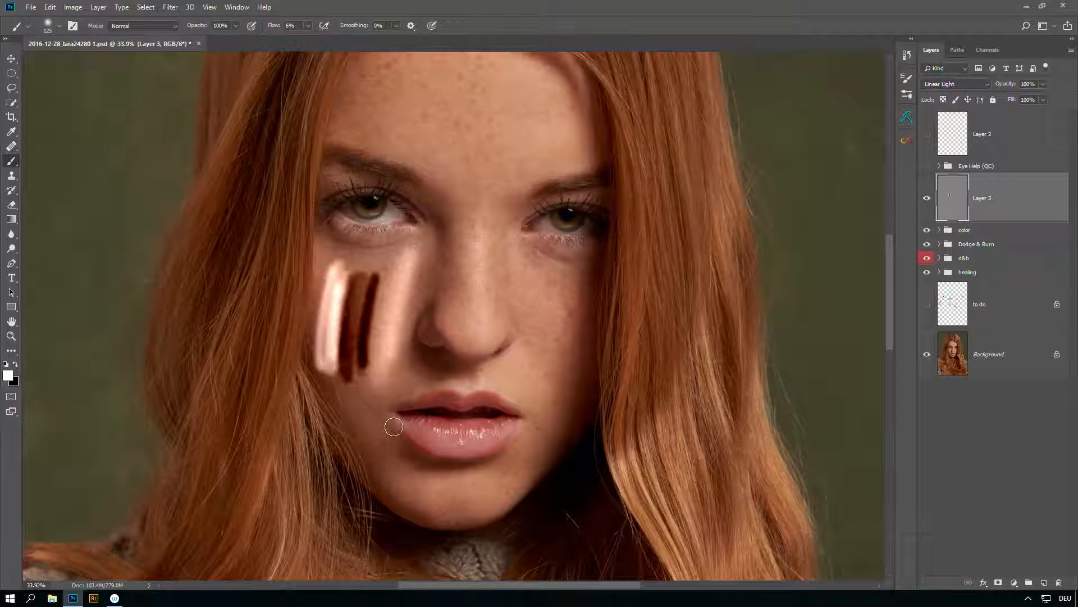
key("x")
mouse_move(401, 368)
left_mouse_down()
mouse_move(435, 238)
mouse_move(411, 380)
mouse_move(453, 244)
mouse_move(403, 386)
left_mouse_up()
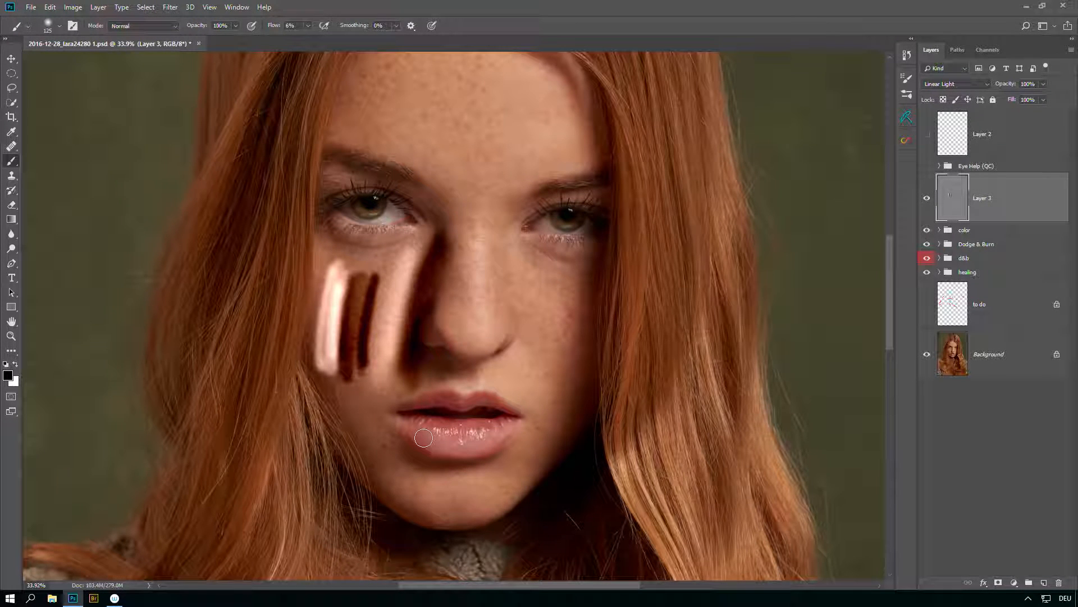
left_click_drag(415, 359, 438, 240)
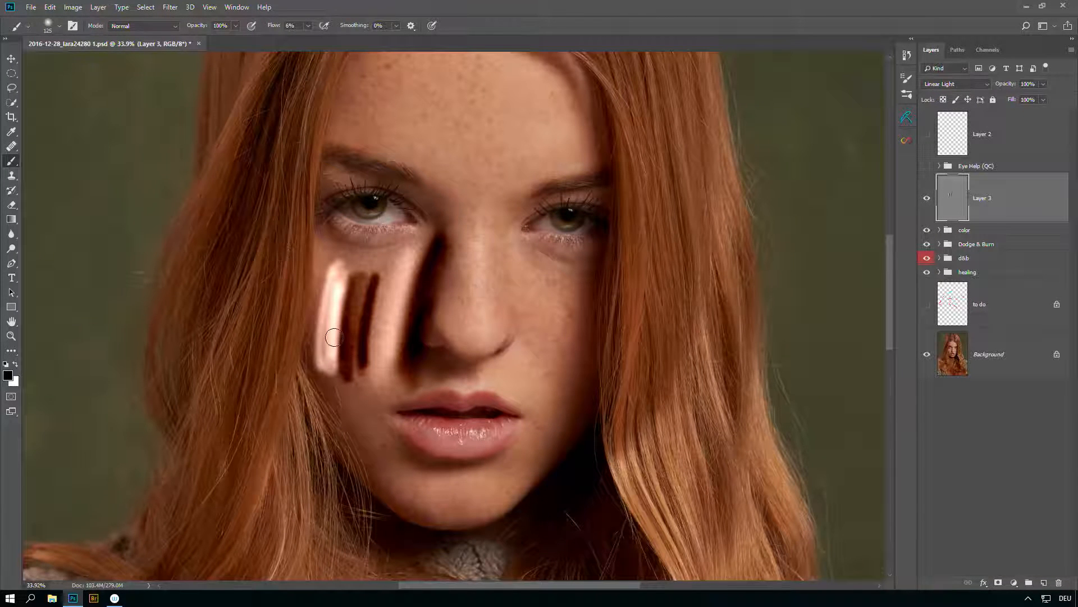
Step: Add an empty layer above the gray one, set it to Linear Light, and hide the gray layer
left_click(1043, 582)
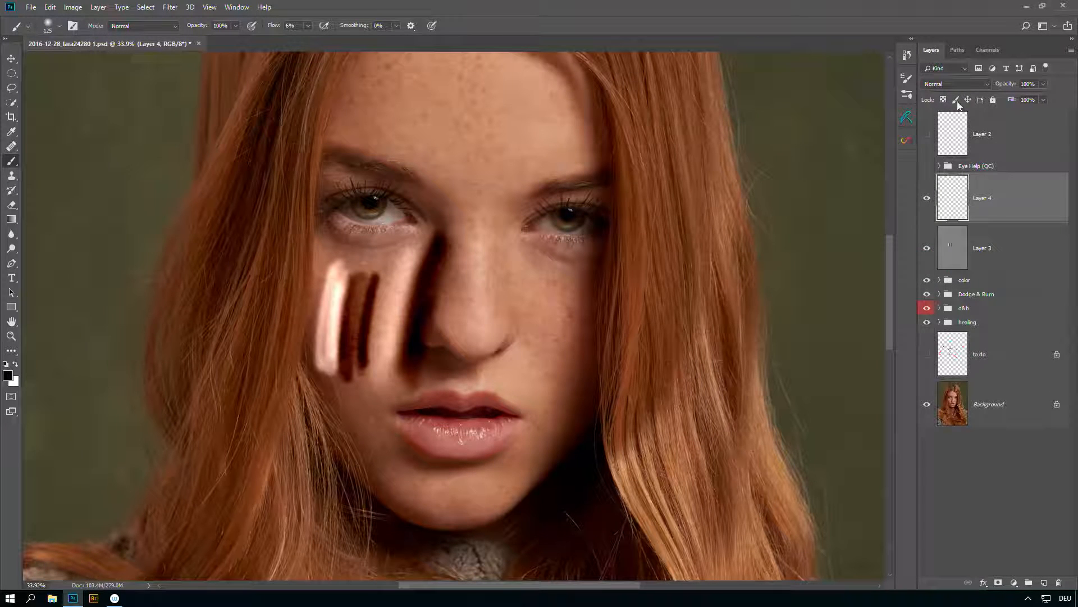
left_click(962, 84)
left_click(954, 255)
left_click(927, 248)
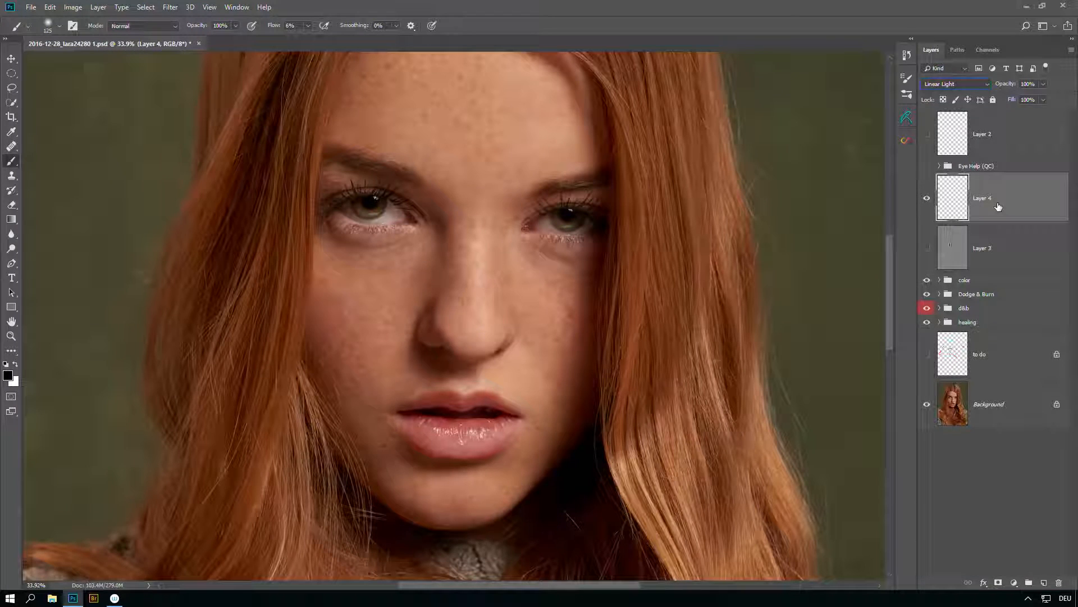
Step: Brush a black streak and a white streak down the cheek on the new empty layer
mouse_move(367, 387)
left_mouse_down()
mouse_move(376, 277)
mouse_move(370, 399)
left_mouse_up()
key("x")
mouse_move(366, 354)
left_mouse_down()
mouse_move(373, 331)
mouse_move(363, 374)
mouse_move(363, 274)
mouse_move(352, 368)
mouse_move(340, 309)
mouse_move(352, 318)
mouse_move(331, 307)
mouse_move(349, 306)
mouse_move(340, 366)
mouse_move(348, 272)
left_mouse_up()
left_click_drag(348, 272, 346, 399)
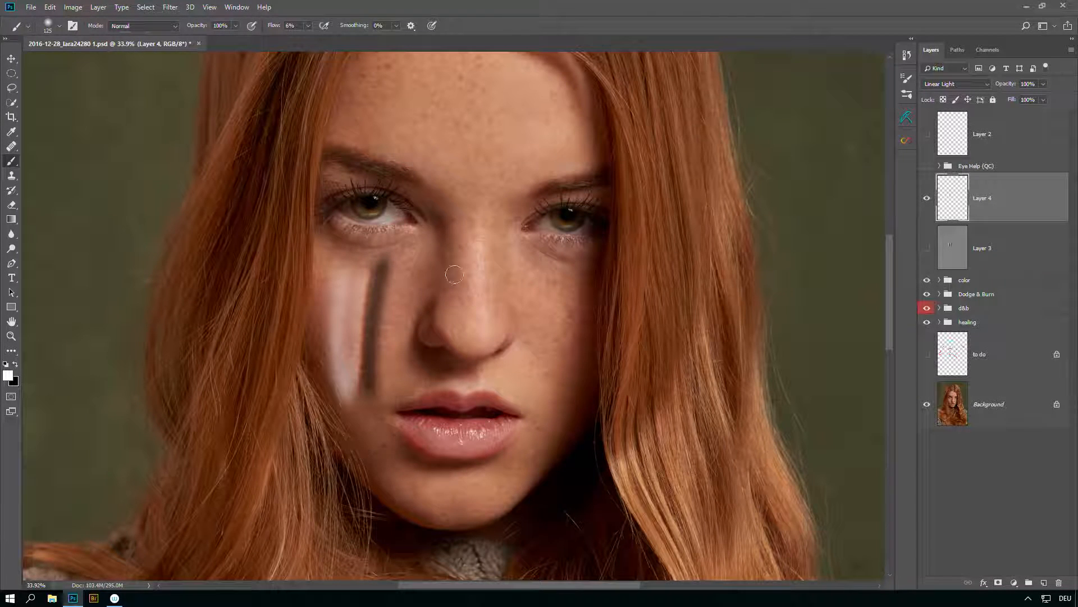
Step: Switch the painted layer's blend mode to Soft Light and brush more white and black strokes over the cheek
left_click(959, 85)
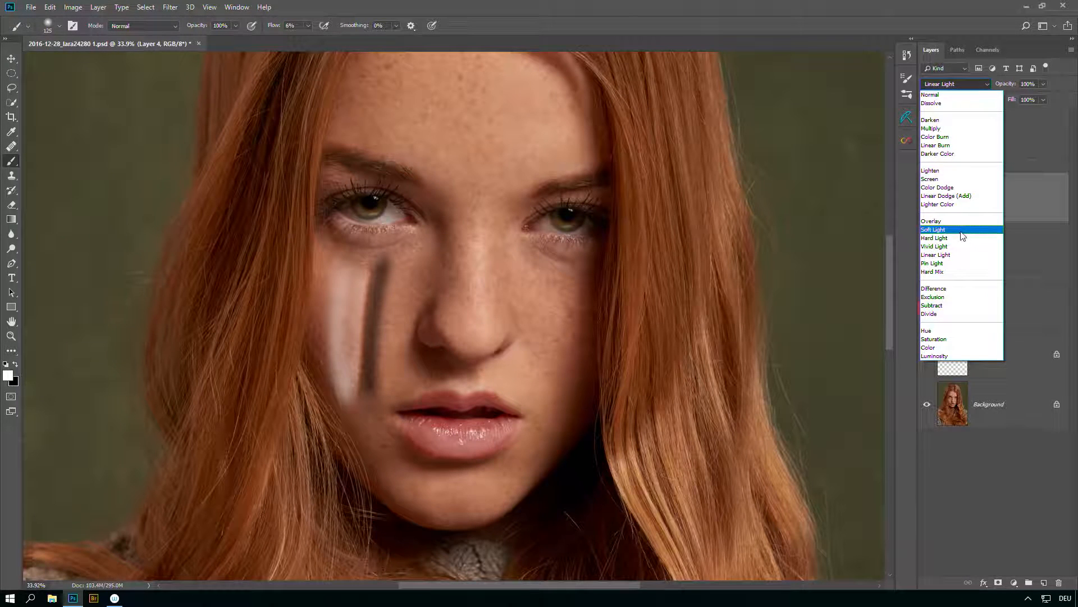
left_click(961, 229)
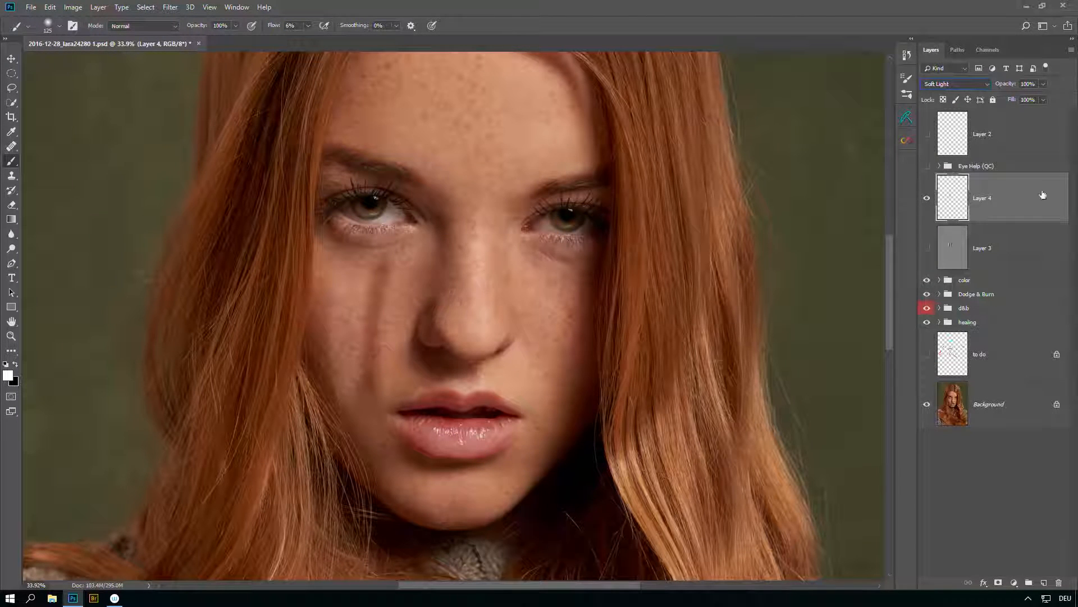
mouse_move(374, 332)
left_mouse_down()
mouse_move(349, 378)
mouse_move(338, 309)
mouse_move(364, 390)
mouse_move(349, 294)
mouse_move(377, 336)
left_mouse_up()
key("x")
mouse_move(380, 375)
left_mouse_down()
mouse_move(391, 279)
mouse_move(388, 392)
mouse_move(392, 384)
left_mouse_up()
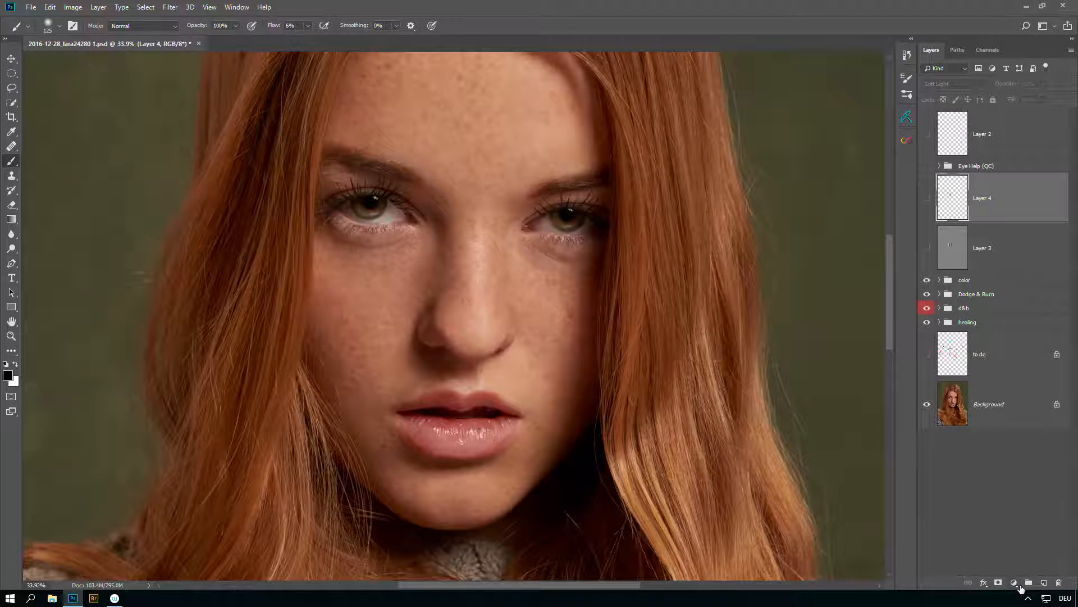
Step: Add a Curves adjustment layer above the painted layers and raise the RGB curve's midtones to brighten the image
left_click(1014, 583)
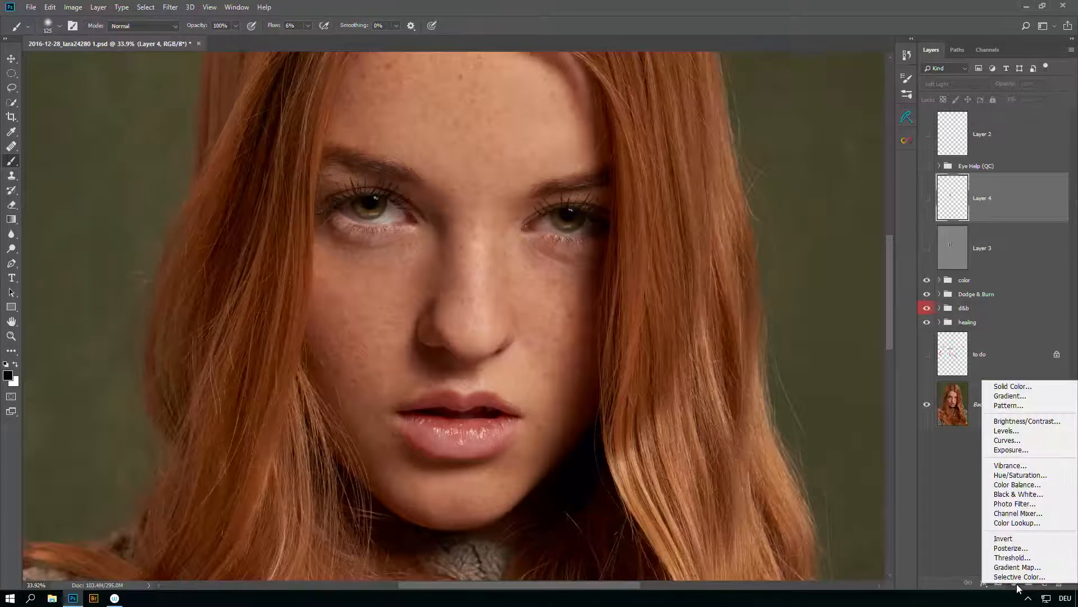
left_click(1029, 440)
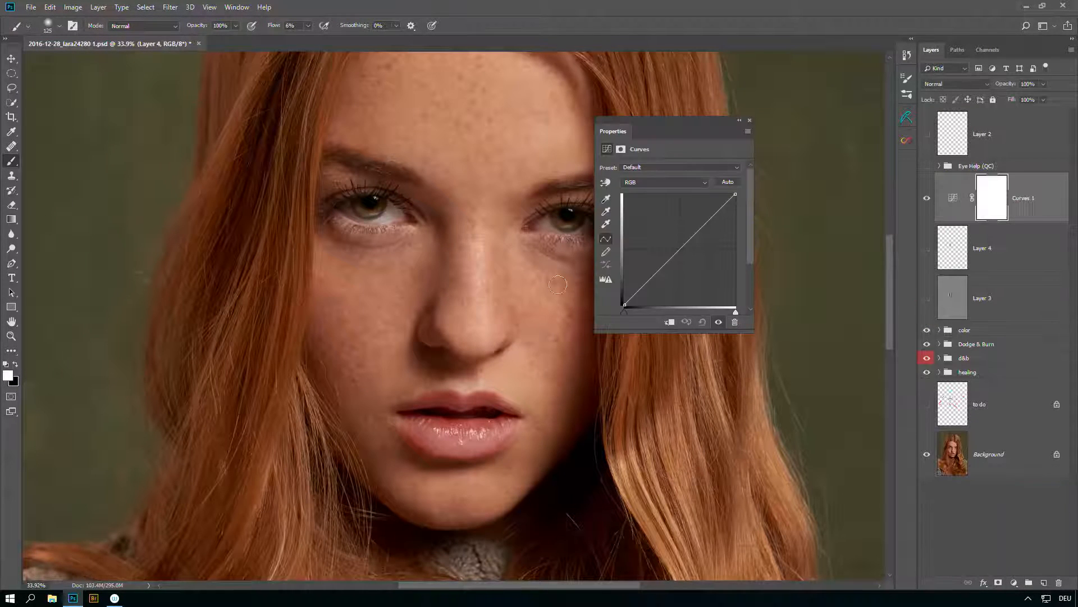
left_click_drag(681, 250, 664, 248)
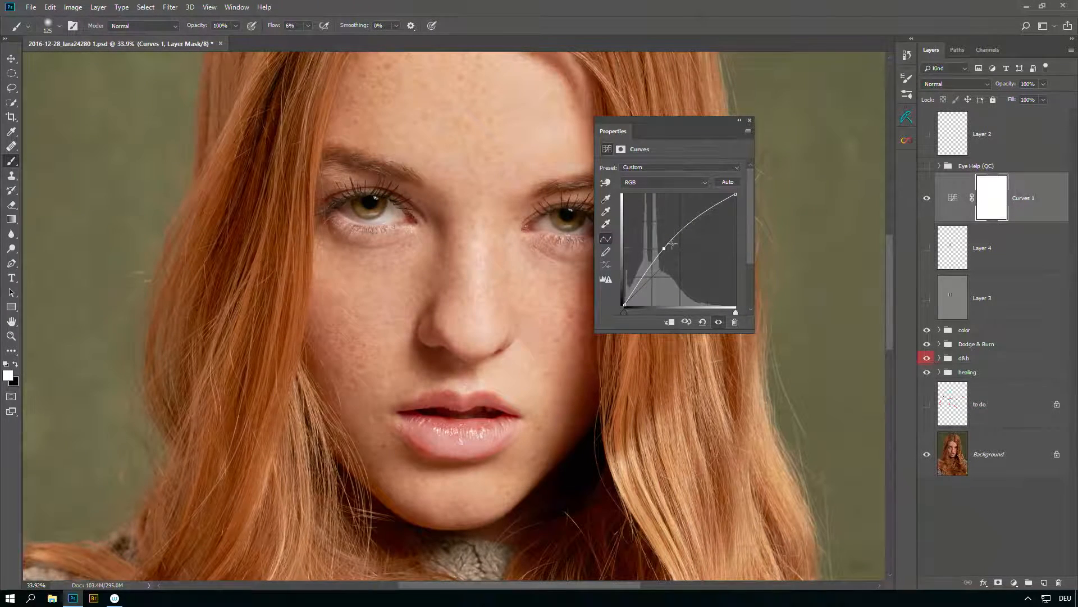
Step: Invert the Curves layer's mask to black and brush a white streak on it down the cheek
left_click(749, 121)
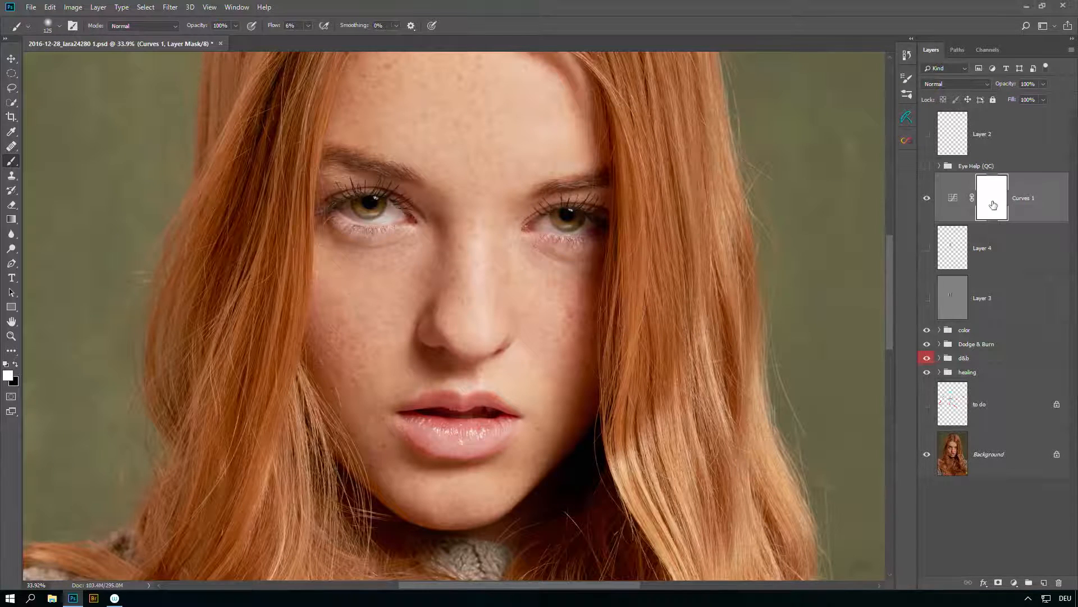
key("ctrl+i")
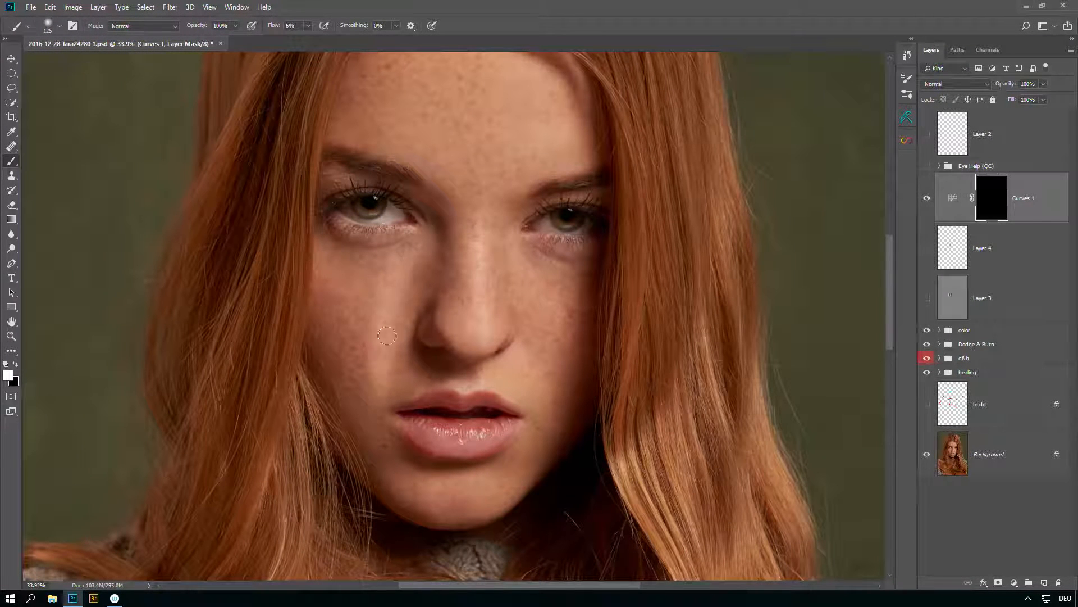
left_click_drag(375, 372, 377, 400)
Step: Duplicate the Curves layer, fill the copy's mask with black, and pull its RGB curve's midtones down to darken
key("ctrl+j")
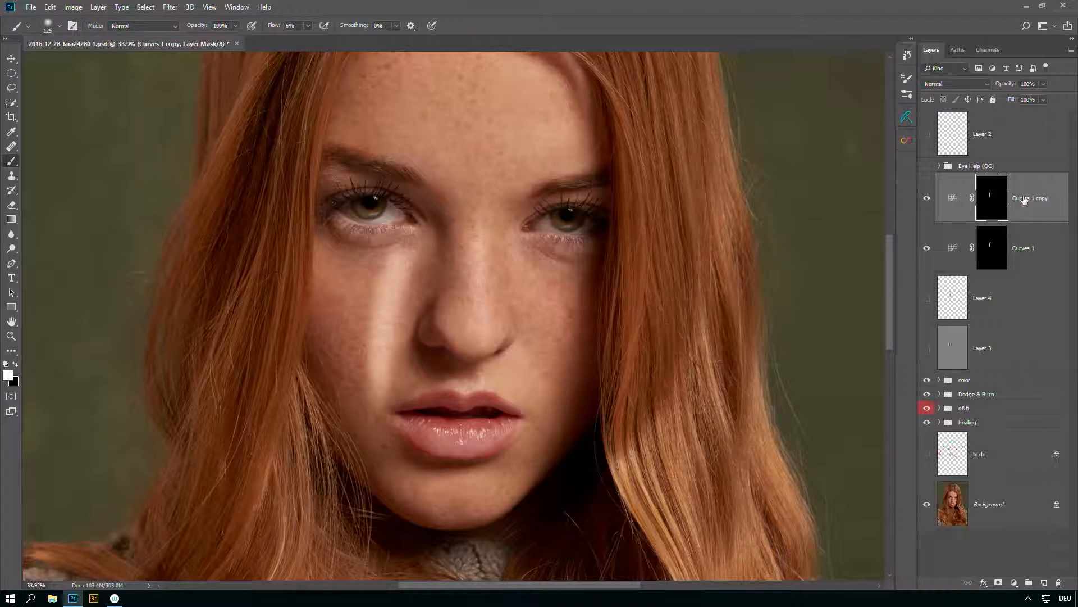
key("ctrl+BackSpace")
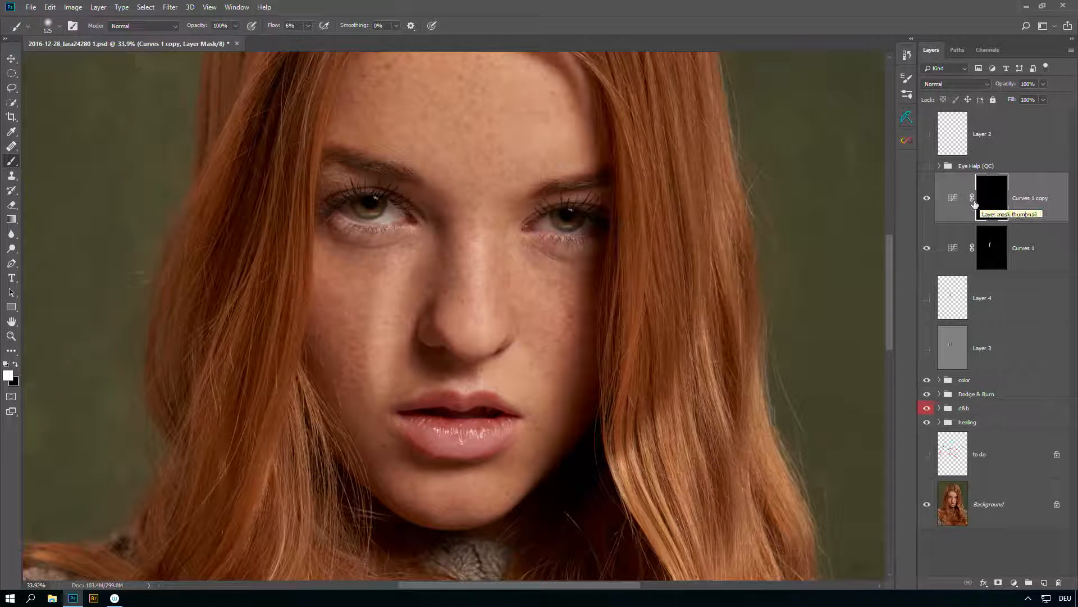
double_click(953, 197)
key("x")
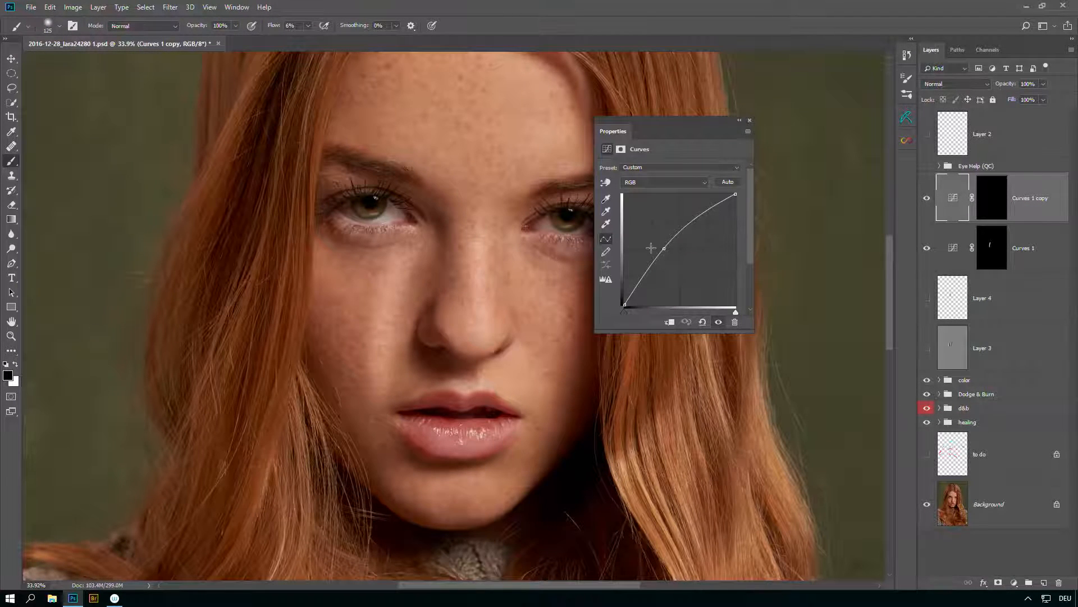
left_click_drag(679, 235, 789, 140)
left_click_drag(665, 248, 703, 248)
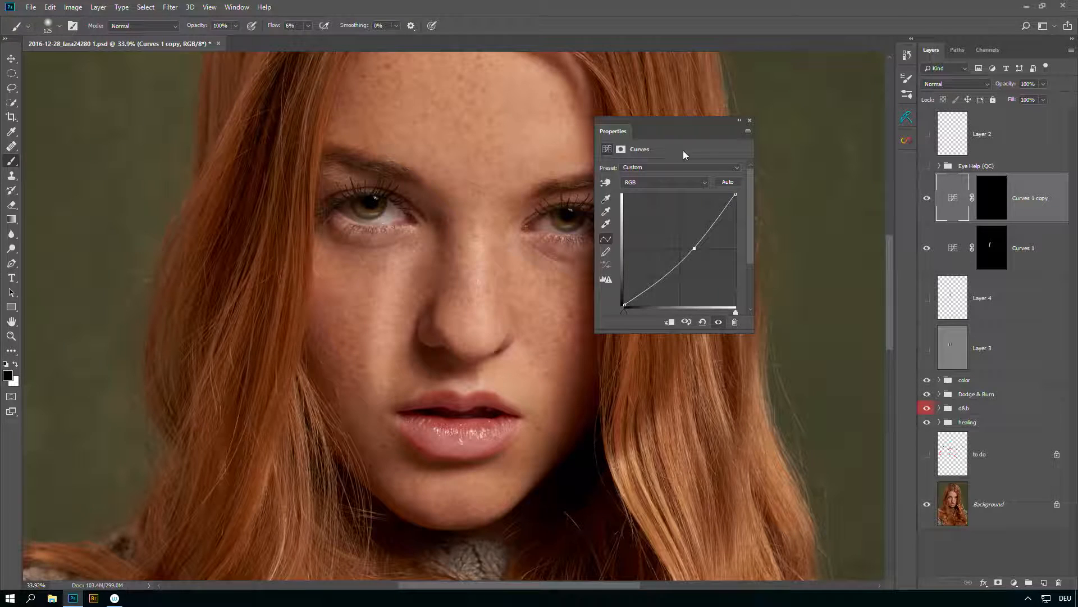
left_click(750, 120)
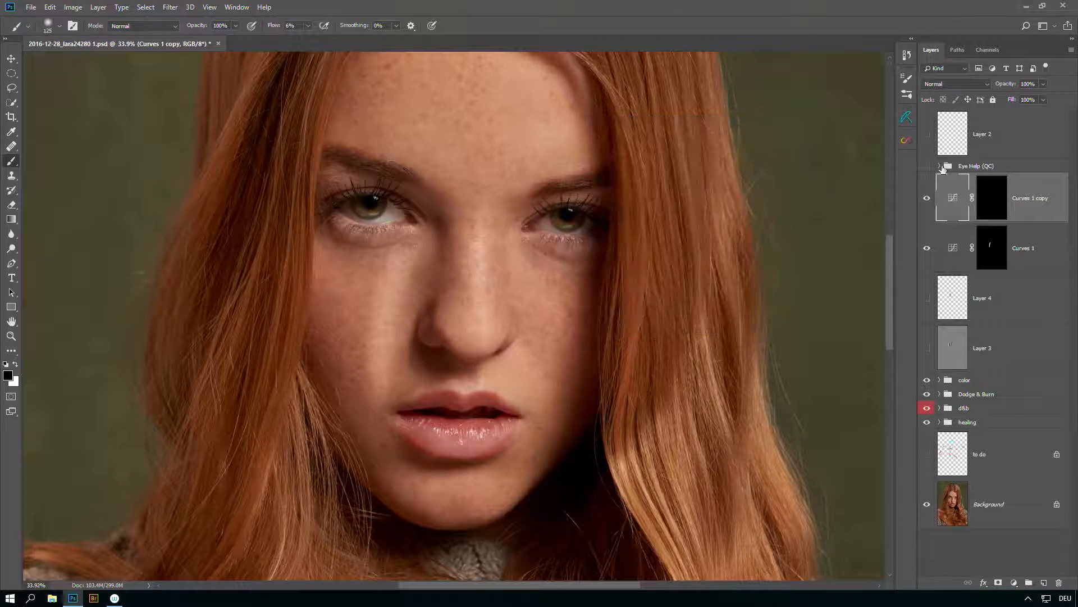
Step: Brush a darkening streak beside the bright one on the duplicated Curves layer's mask, and review that layer's curve
left_click(986, 196)
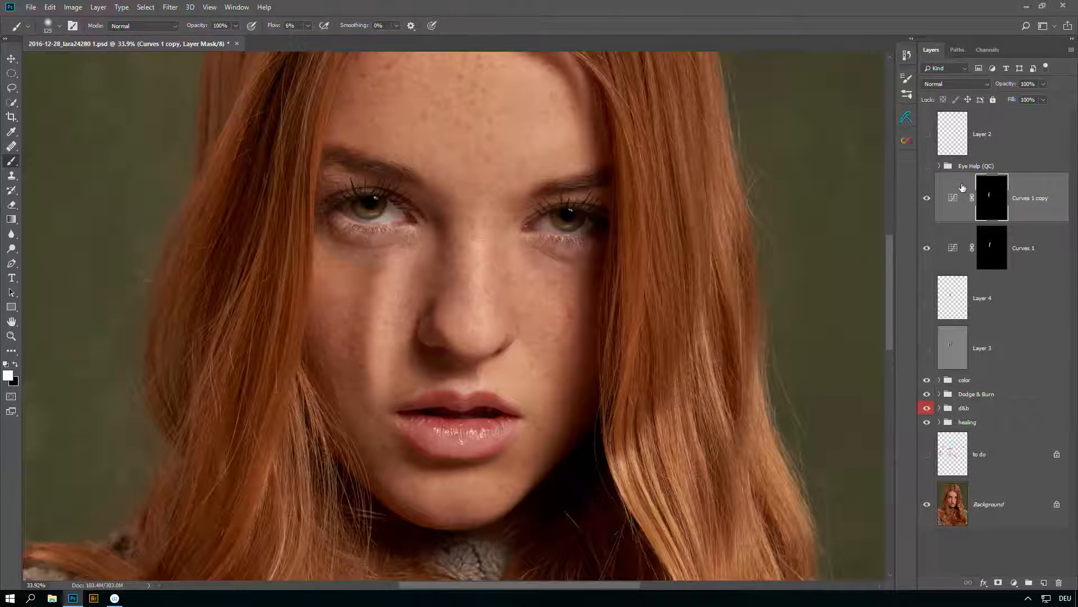
left_click(953, 205)
double_click(953, 205)
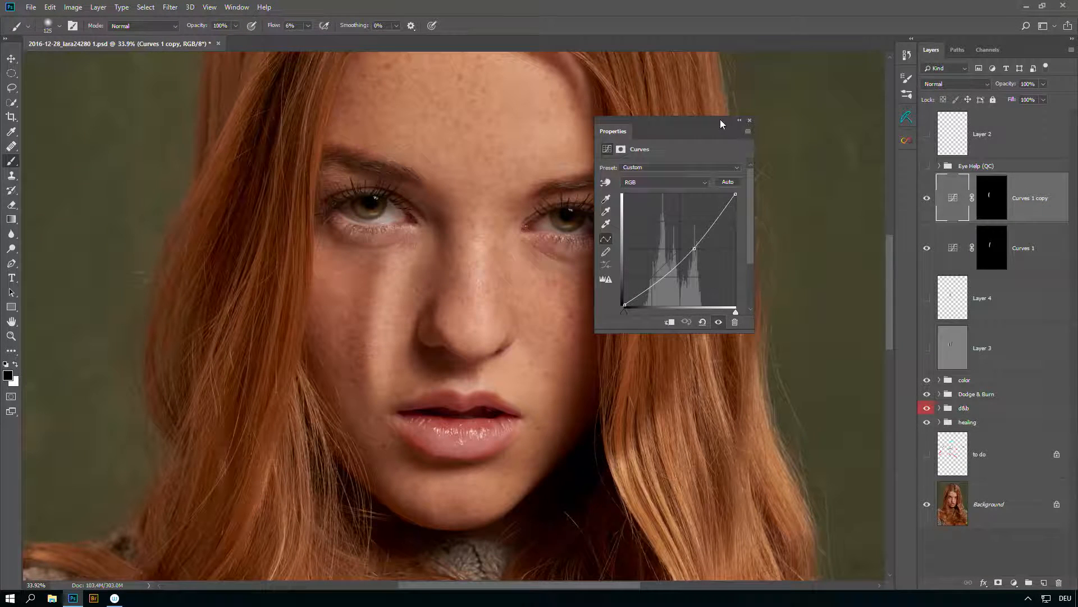
left_click_drag(720, 119, 802, 140)
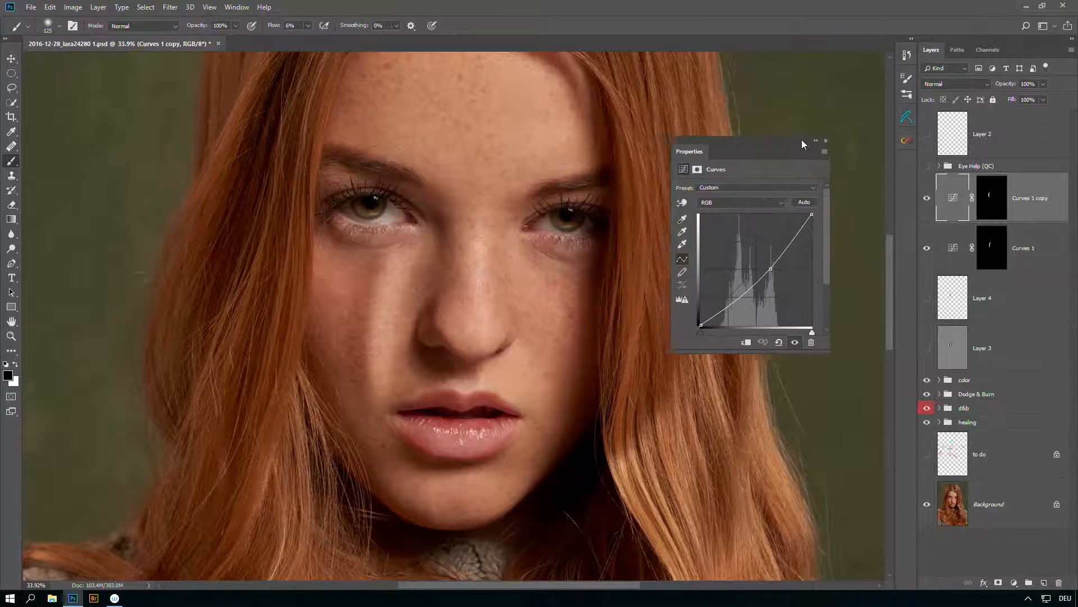
left_click(833, 140)
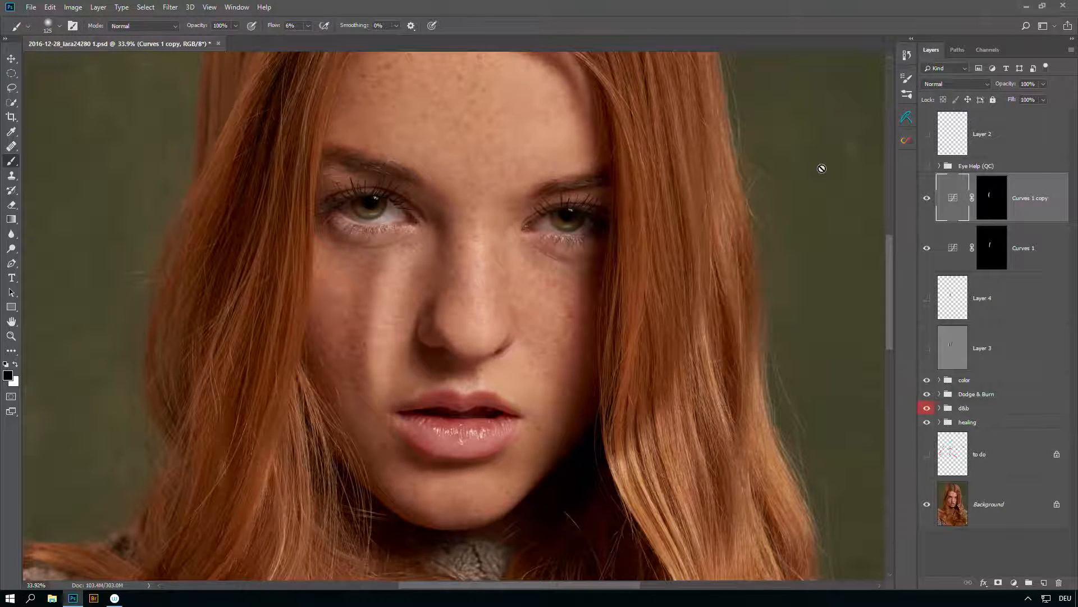
left_click(991, 209)
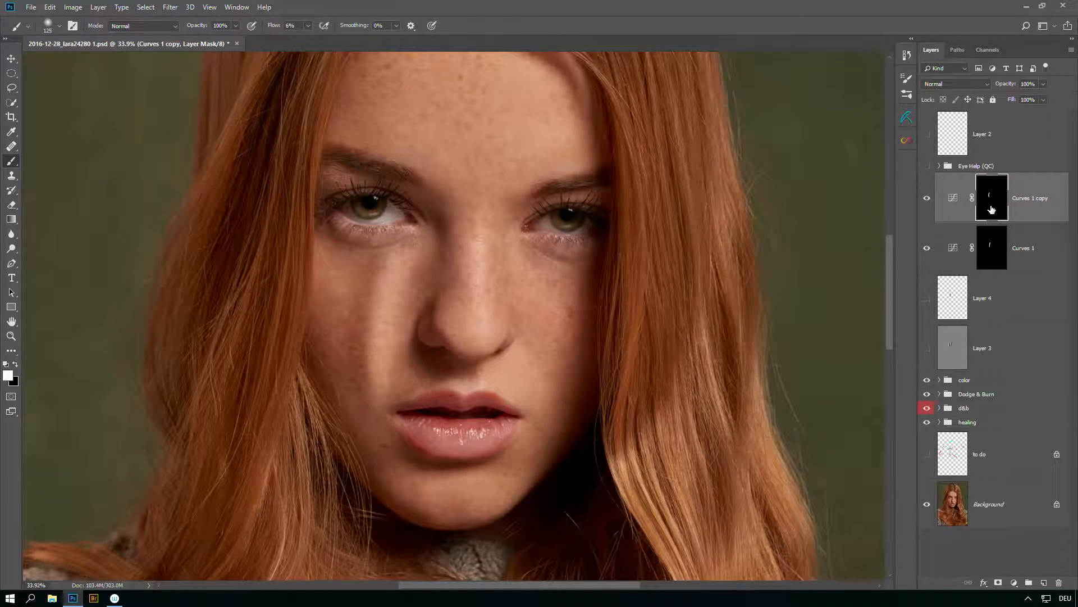
Step: Switch to the Dodge tool and then to the Burn tool with the duplicate's mask selected
left_click(10, 251)
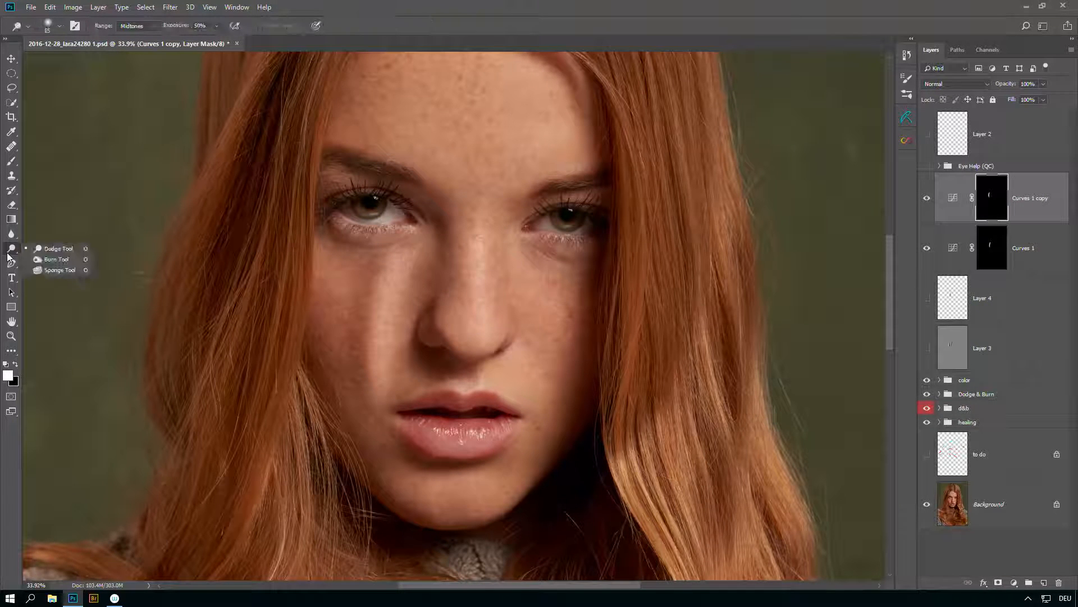
left_click(50, 252)
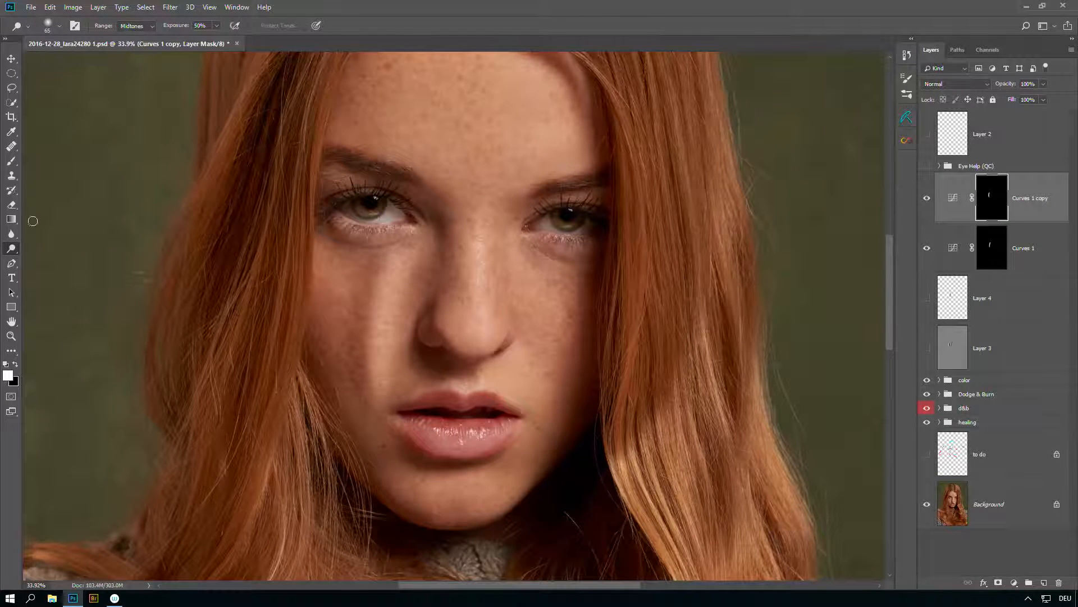
right_click(11, 248)
left_click(59, 268)
Step: Reset the masks of both Curves layers to solid black
key("shift+F5")
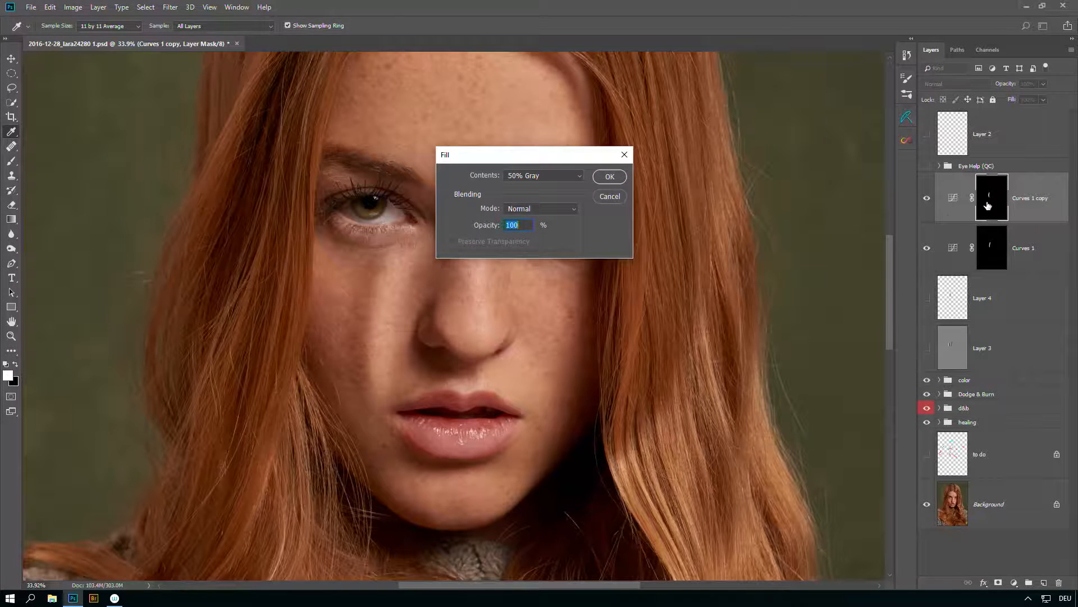
key("Escape")
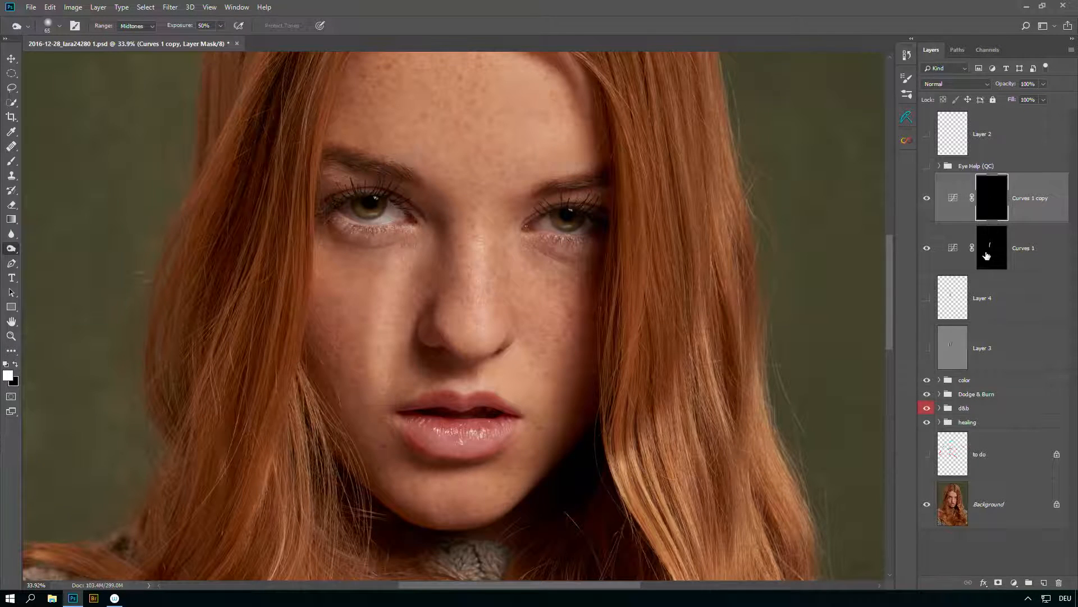
left_click(986, 256)
key("ctrl+BackSpace")
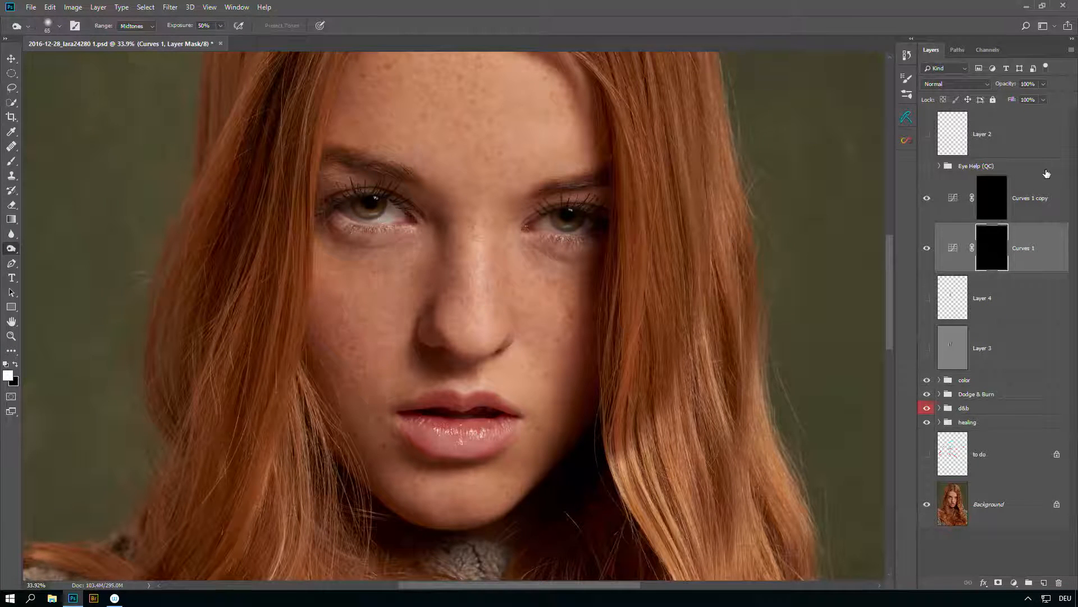
Step: Rename the darkening Curves layer "burn" and the brightening Curves layer "dodge"
double_click(1022, 198)
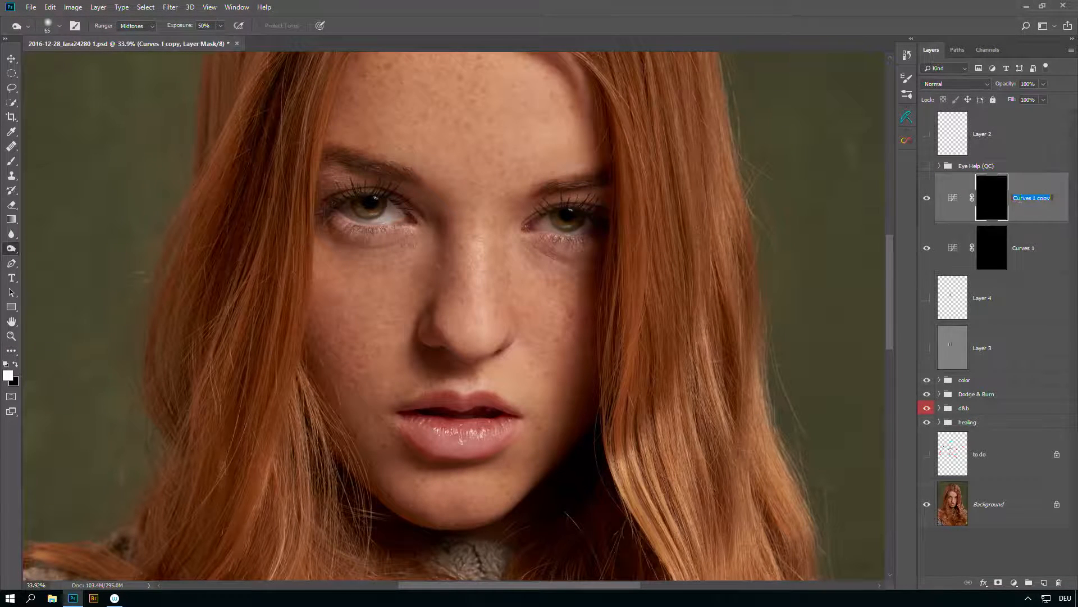
type("burn")
key("Return")
left_click(1027, 257)
double_click(1028, 250)
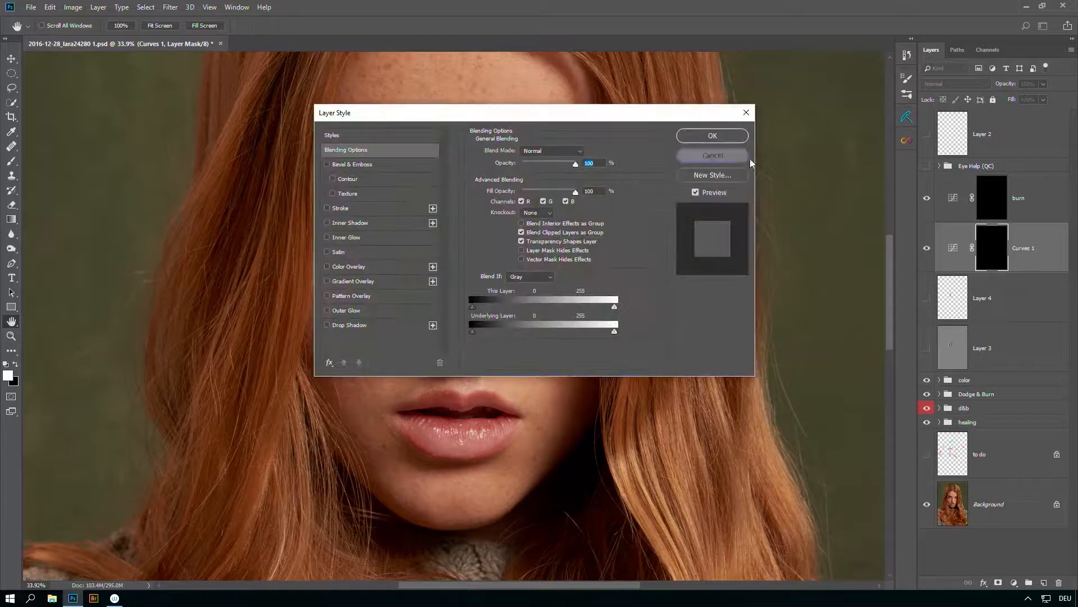
left_click(712, 155)
double_click(1025, 247)
type("du")
type("dge")
key("Return")
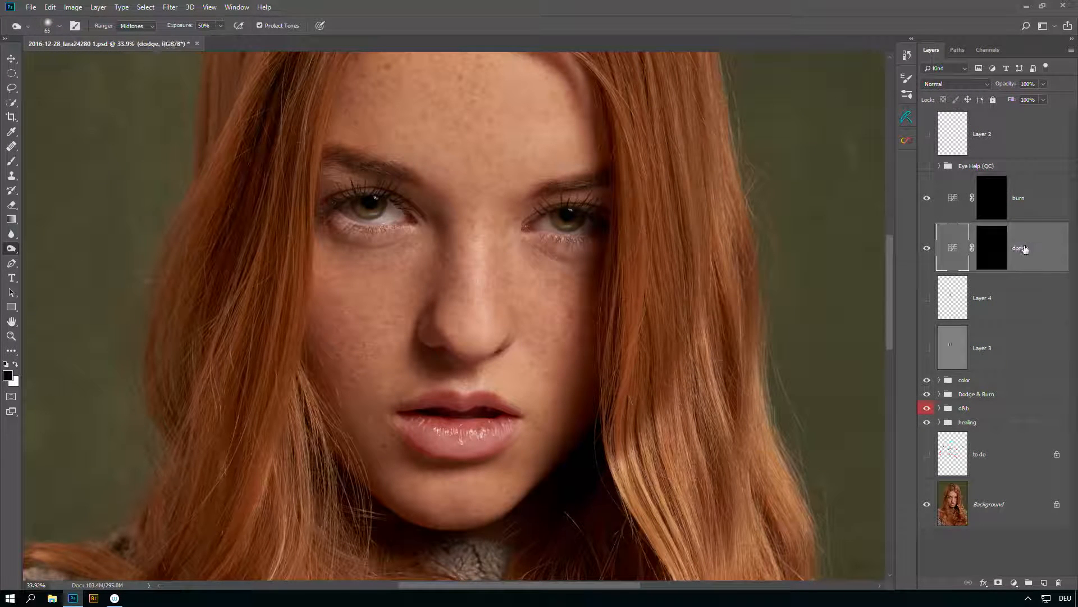
Step: Create a layer group named "dodge" above the dodge Curves layer
left_click(1029, 583)
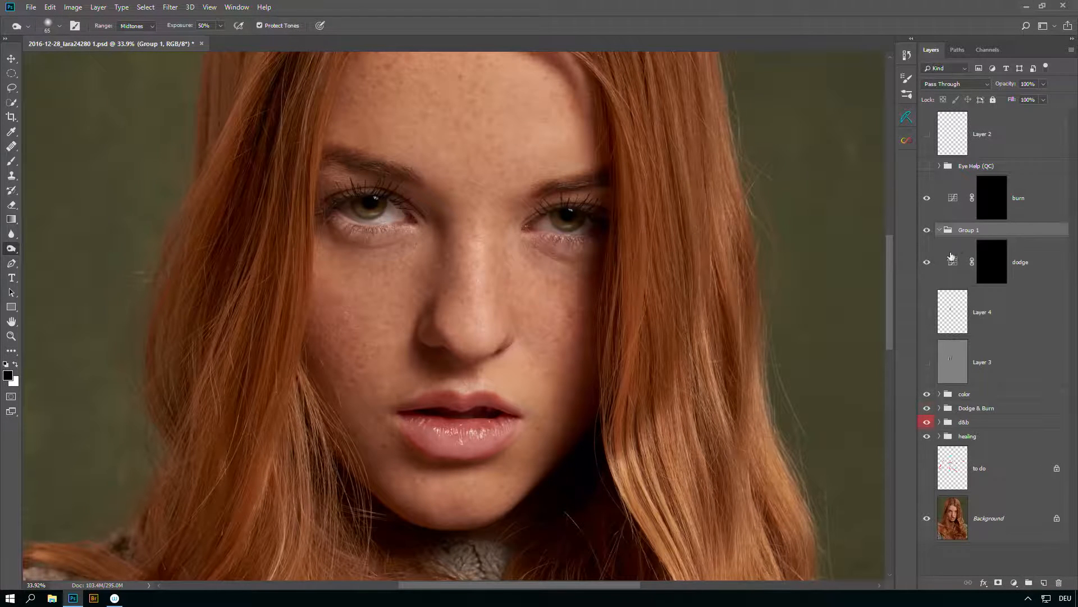
double_click(973, 230)
type("dodge")
key("Return")
Step: Create a second group named "burn" and place each Curves layer inside its matching group
left_click_drag(974, 184, 1029, 582)
double_click(969, 230)
type("burn")
key("Return")
left_click_drag(956, 272, 957, 261)
left_click_drag(971, 192, 970, 228)
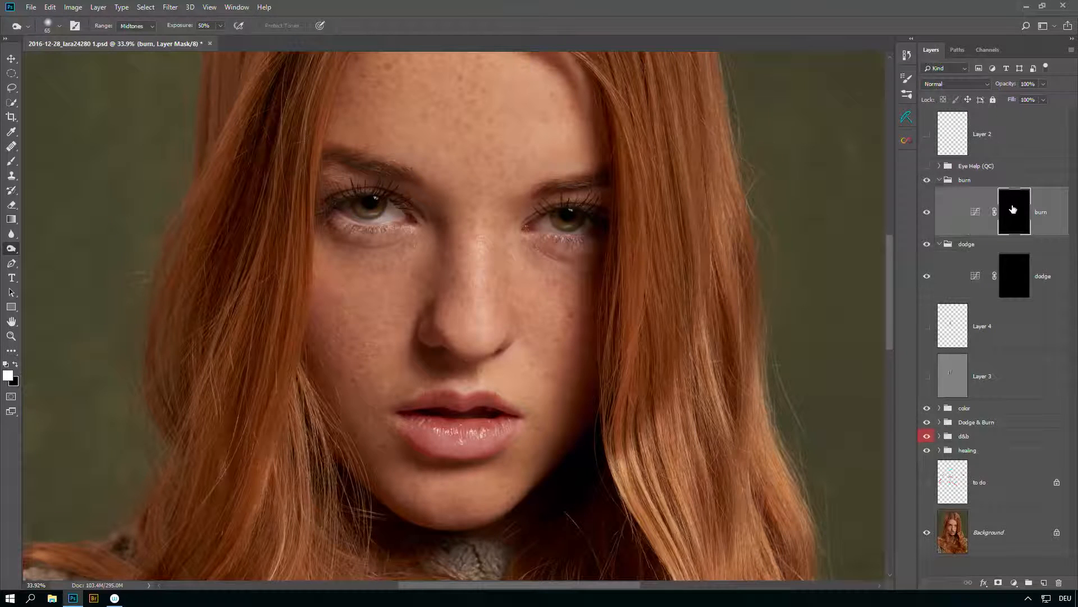
Step: Invert the masks of the burn and dodge Curves layers to white
key("ctrl+i")
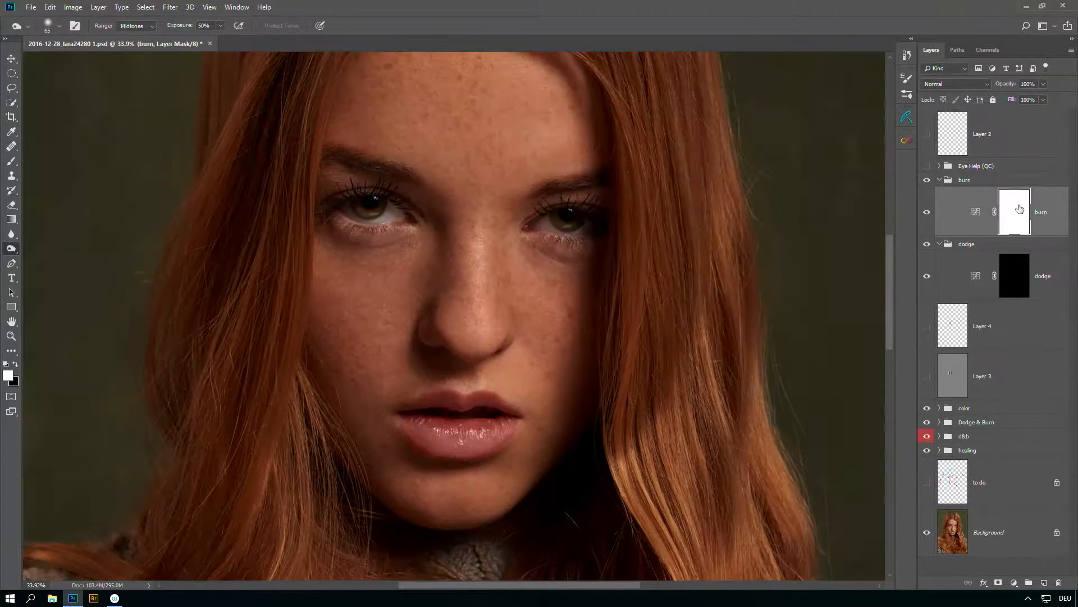
left_click(1013, 270)
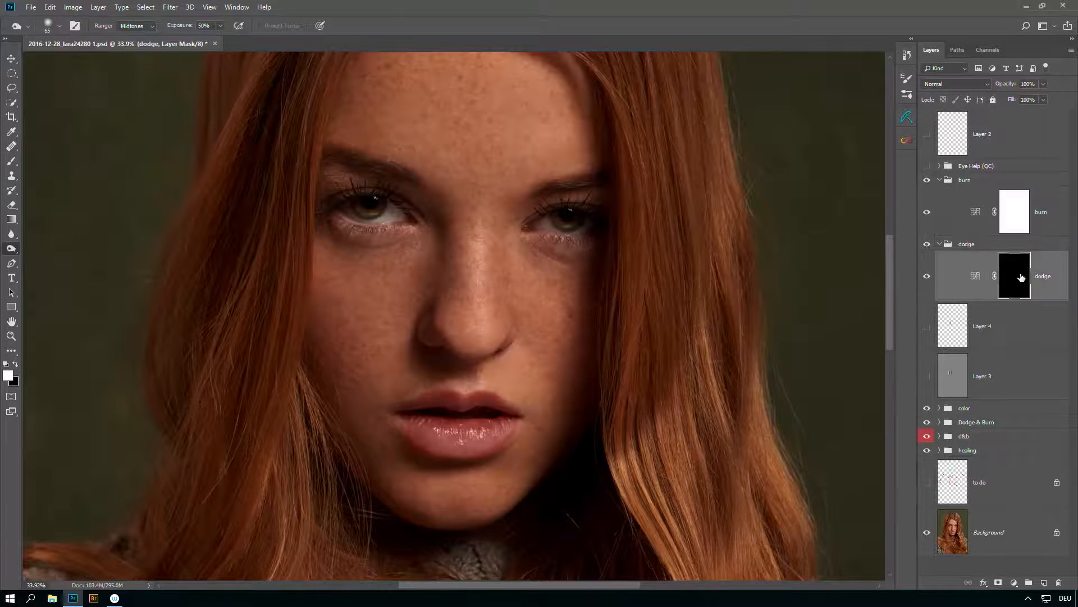
key("ctrl+i")
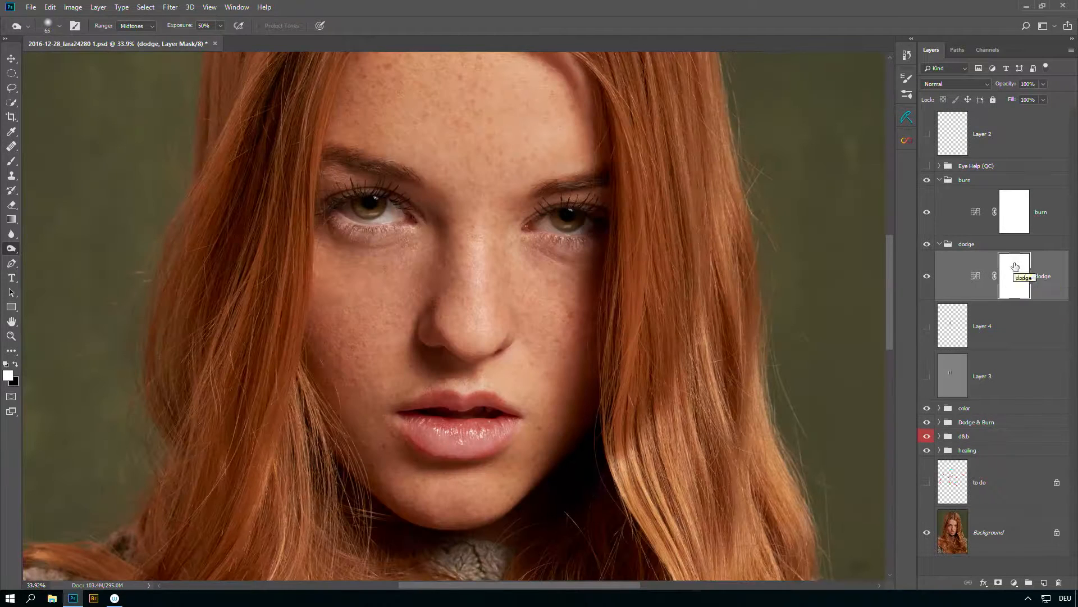
Step: Add a black layer mask to the dodge group and another to the burn group
left_click(974, 245)
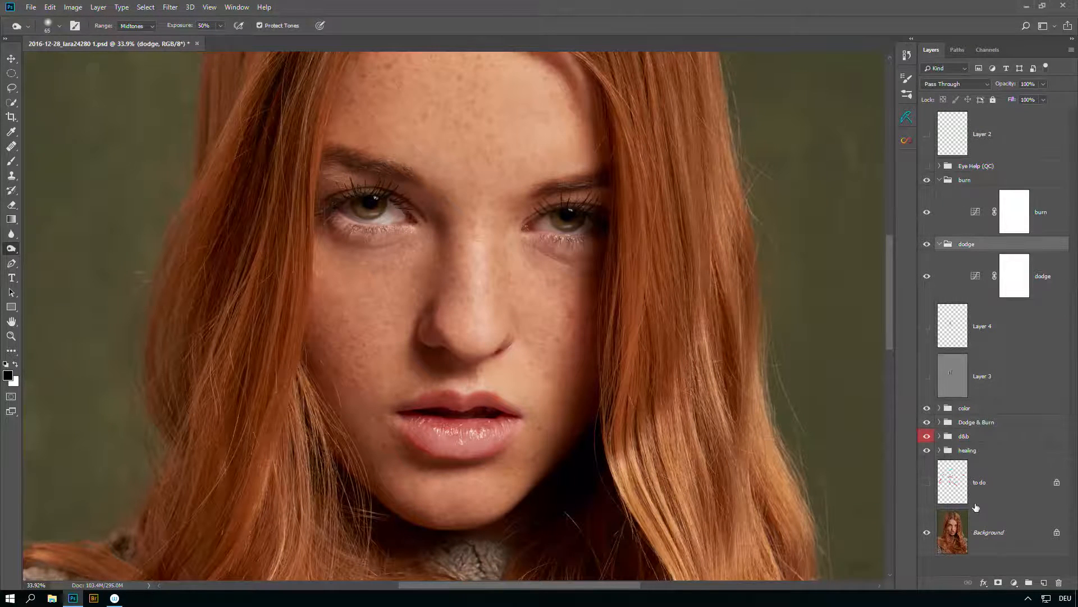
left_click(997, 583, "alt")
left_click(981, 183)
left_click(998, 583, "alt")
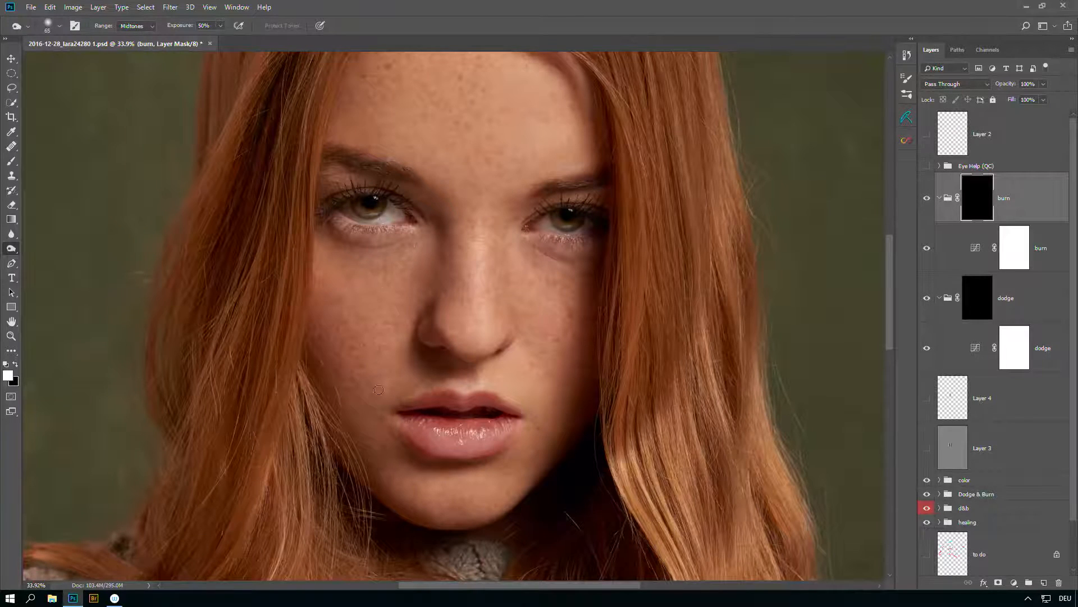
Step: With the Brush flow raised to 49%, paint adjacent white cheek streaks on the burn group's mask and the dodge group's mask
key("b")
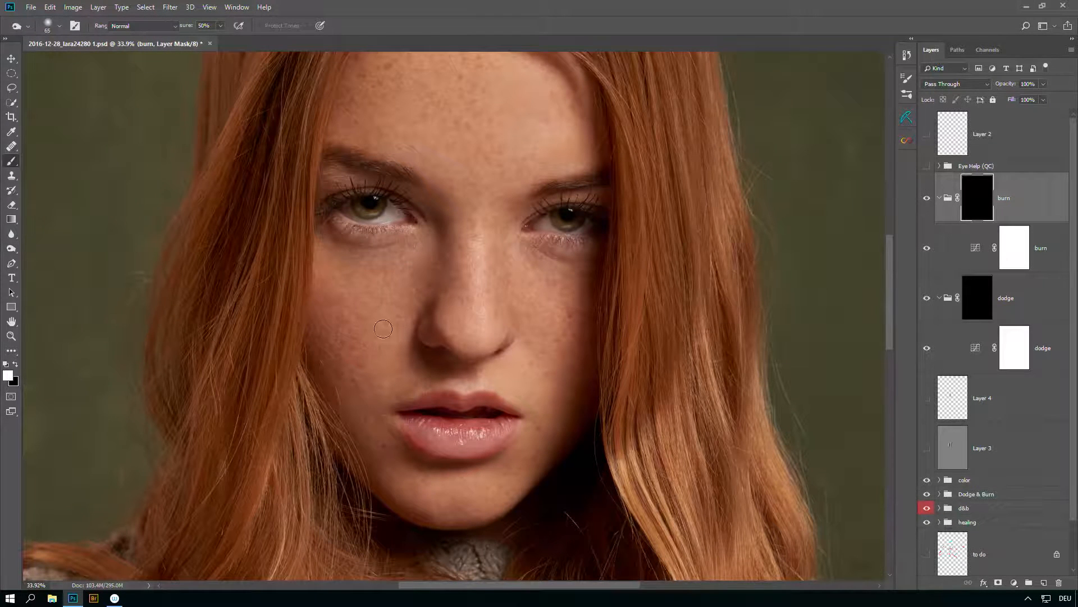
mouse_move(385, 270)
left_mouse_down()
mouse_move(370, 374)
mouse_move(394, 275)
mouse_move(377, 349)
left_mouse_up()
left_click_drag(272, 24, 310, 29)
left_click_drag(365, 260, 385, 405)
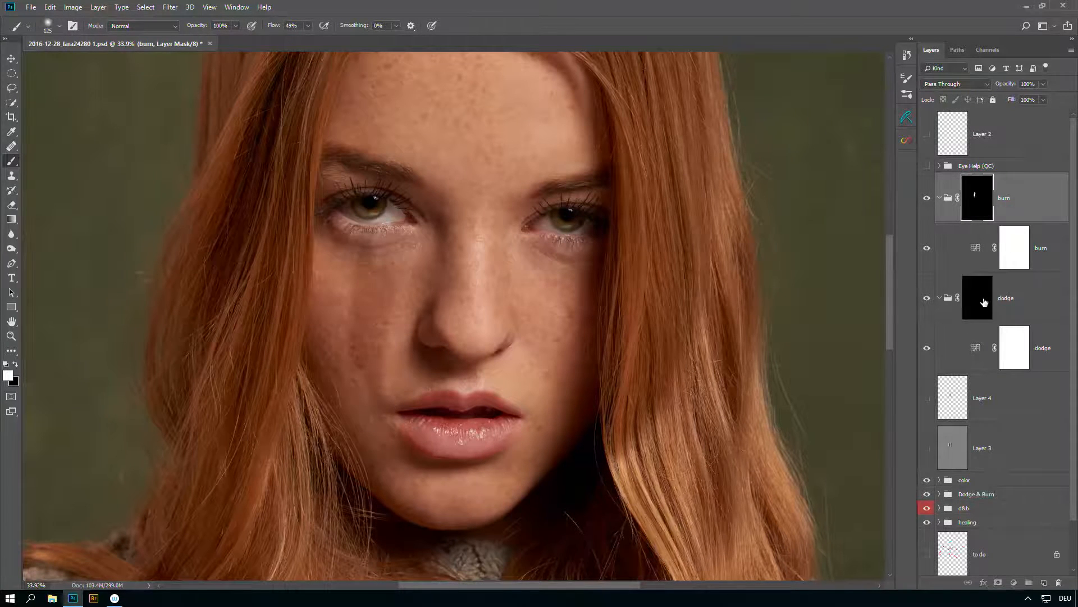
left_click(978, 297)
left_click_drag(415, 268, 396, 432)
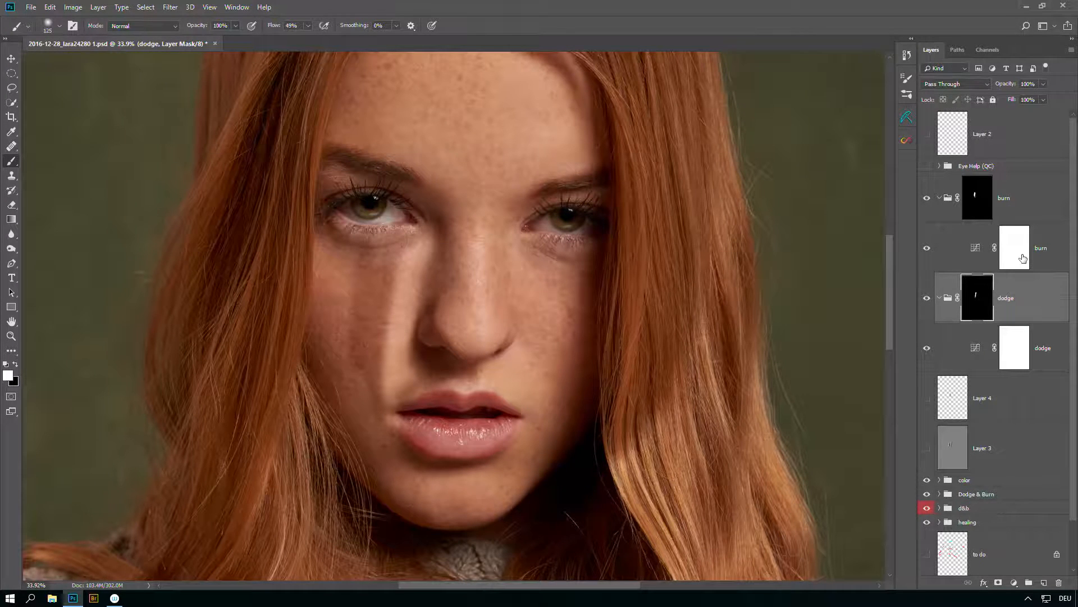
Step: Add a Hue/Saturation adjustment above the dodge Curves layer inside its group and lower the saturation slightly
left_click(983, 353)
left_click(1015, 583)
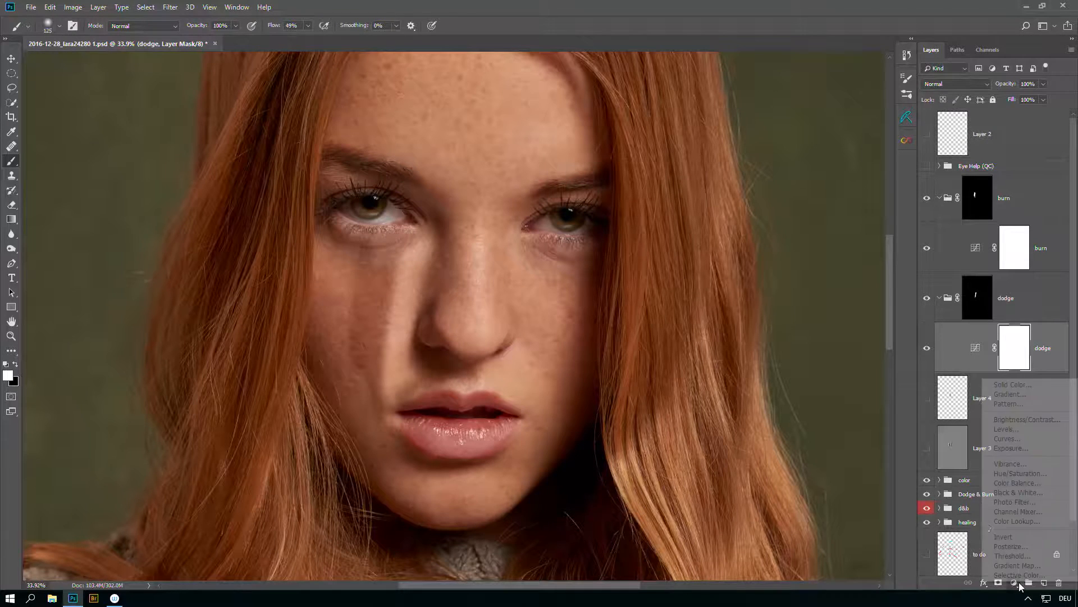
left_click(1021, 473)
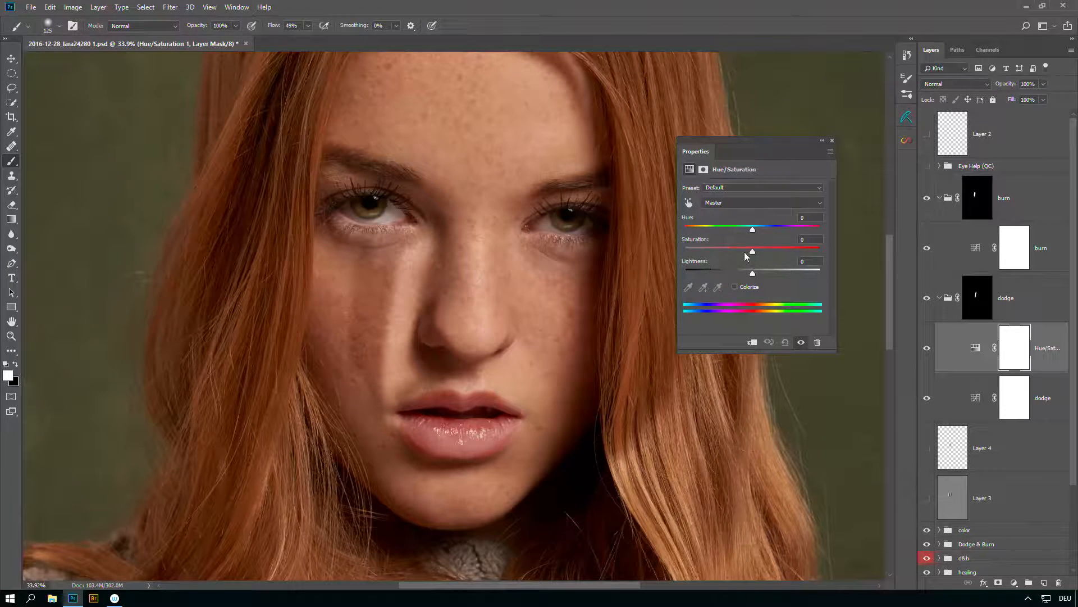
mouse_move(752, 252)
left_mouse_down()
mouse_move(709, 252)
mouse_move(742, 251)
left_mouse_up()
left_click_drag(743, 254, 746, 255)
left_click(832, 140)
Step: Add a Hue/Saturation adjustment above the burn Curves layer inside its group and set saturation to +12
left_click(1011, 250)
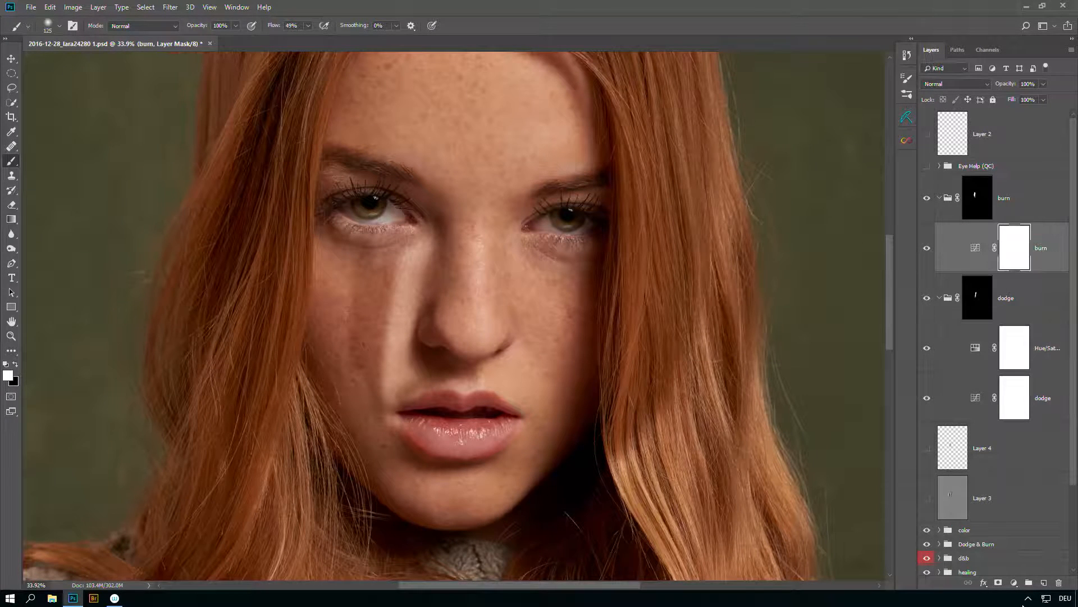
left_click(1014, 583)
left_click(997, 472)
left_click_drag(754, 253, 761, 252)
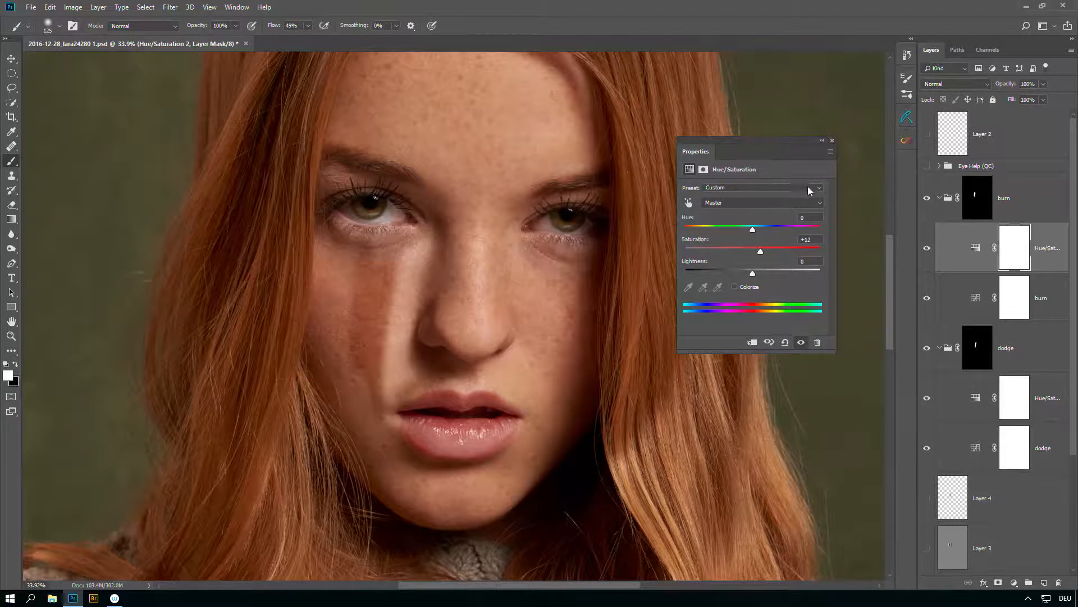
left_click(832, 141)
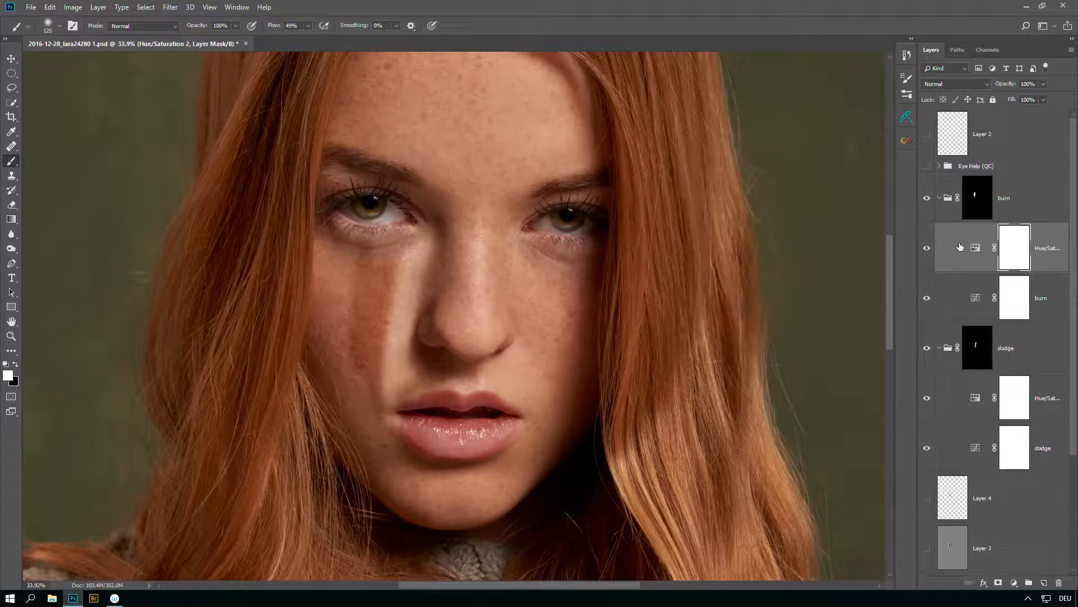
Step: Compare the burn group with and without its Hue/Saturation adjustment, and set that adjustment's saturation to +8
left_click(927, 249)
left_click(927, 249)
left_click(976, 249)
double_click(975, 249)
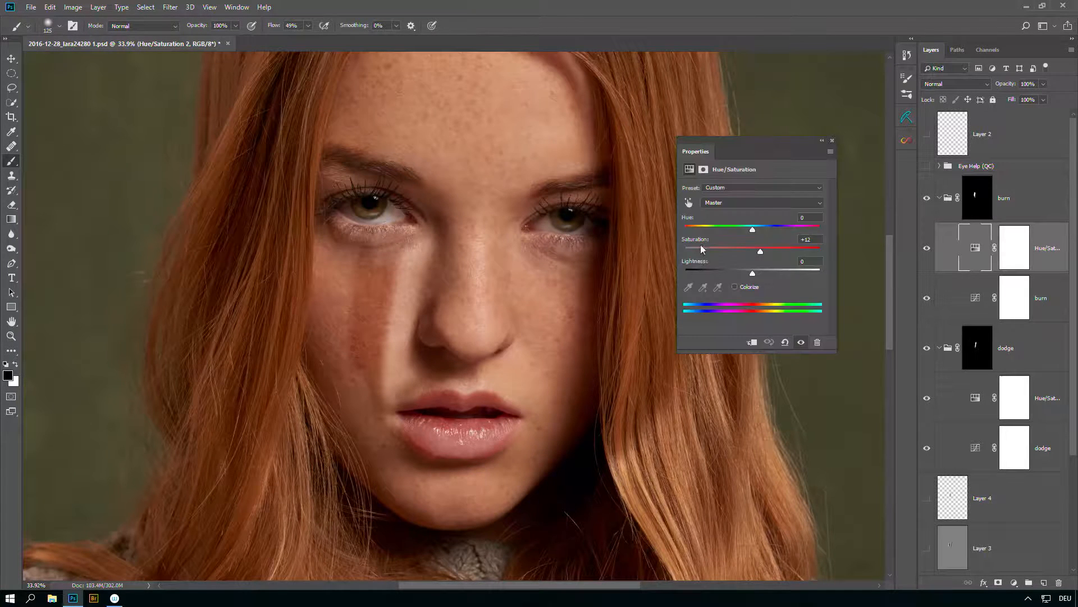
left_click_drag(701, 241, 697, 241)
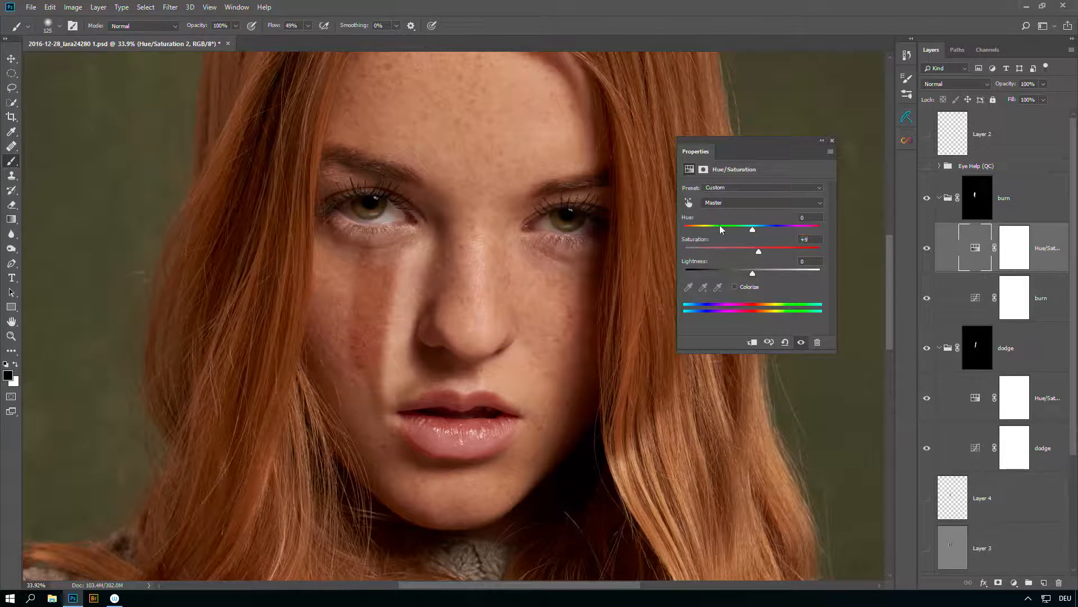
left_click(832, 140)
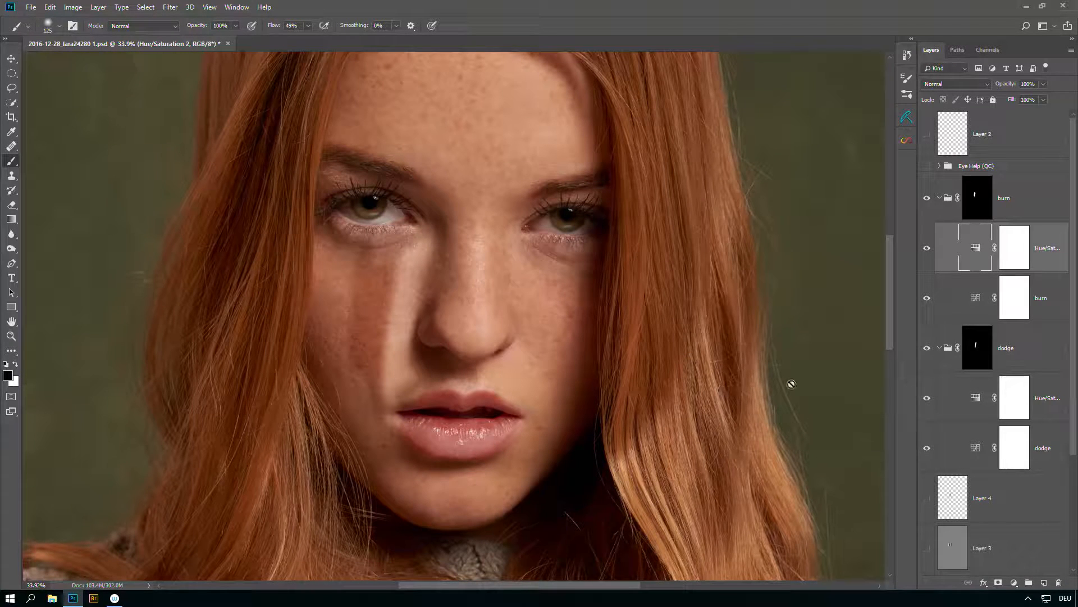
Step: Toggle the Hue/Saturation adjustments in the burn and dodge groups off and on to compare their effect on the cheek streaks
left_click(927, 247)
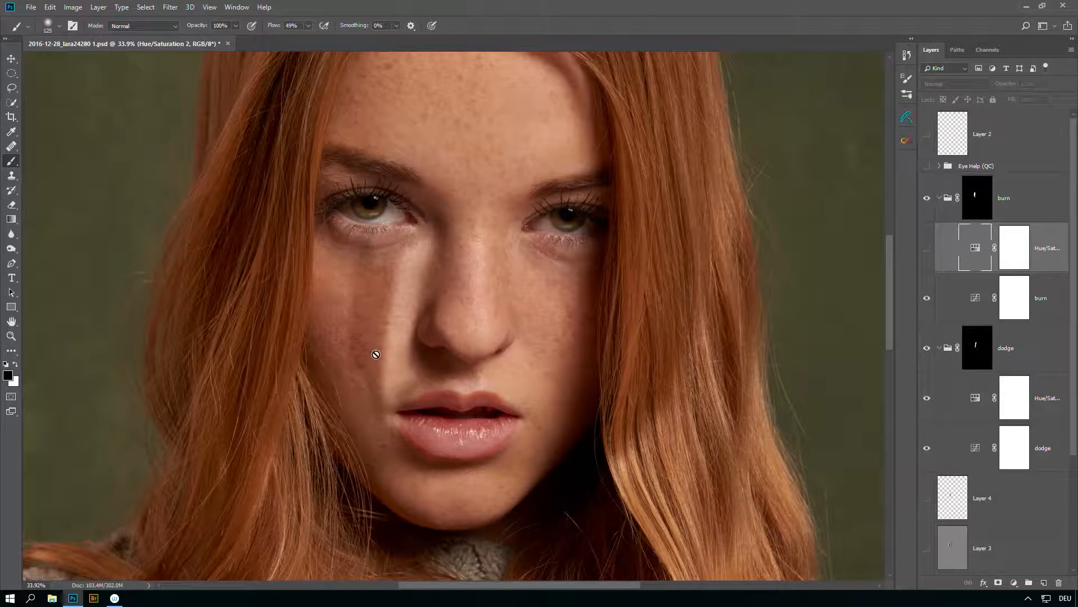
left_click(927, 254)
left_click(927, 253)
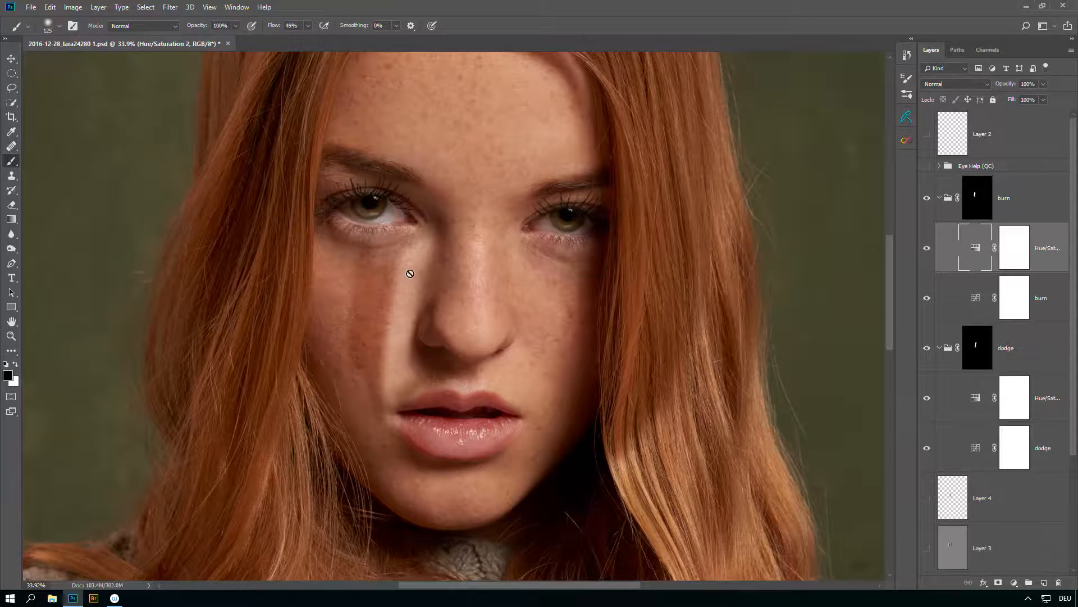
left_click(928, 399)
left_click(926, 397)
Step: Collapse the dodge and burn groups and alternate between their layer masks as painting targets
left_click(940, 348)
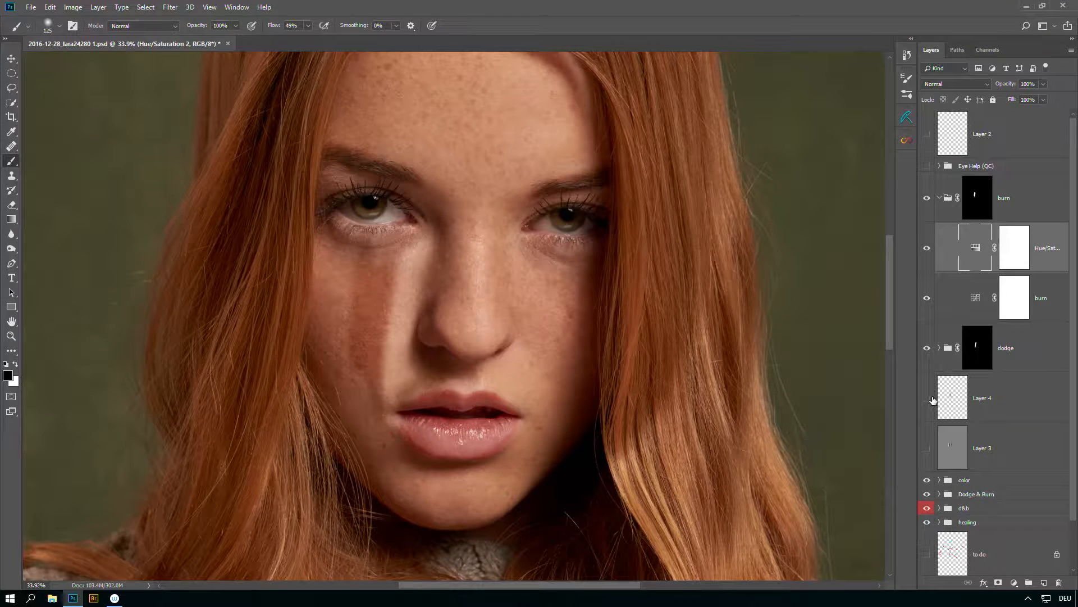
left_click(940, 197)
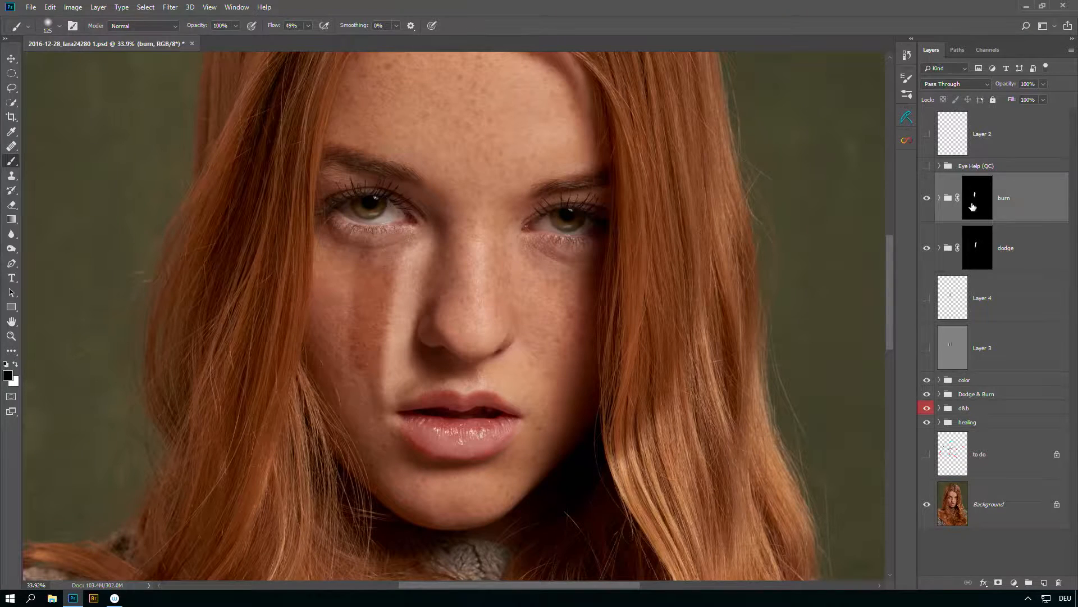
left_click(980, 249)
left_click(982, 202)
left_click(976, 250)
left_click(982, 202)
left_click(981, 259)
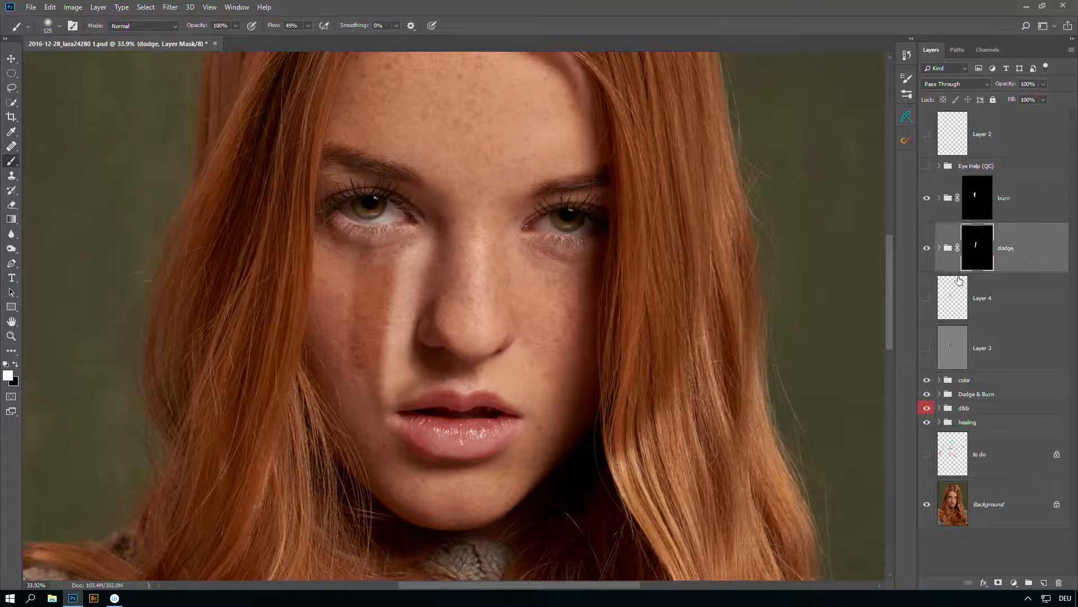
left_click(982, 199)
left_click(979, 248)
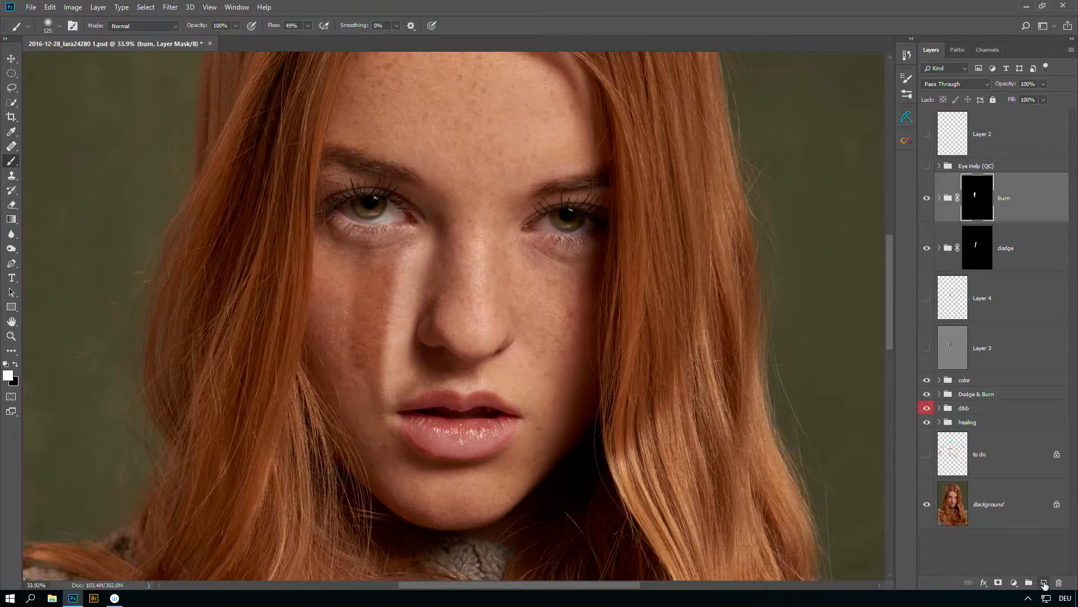
Step: Add a new layer above the burn group, fill it with black and set its blend mode to Color
left_click(1044, 582)
key("x")
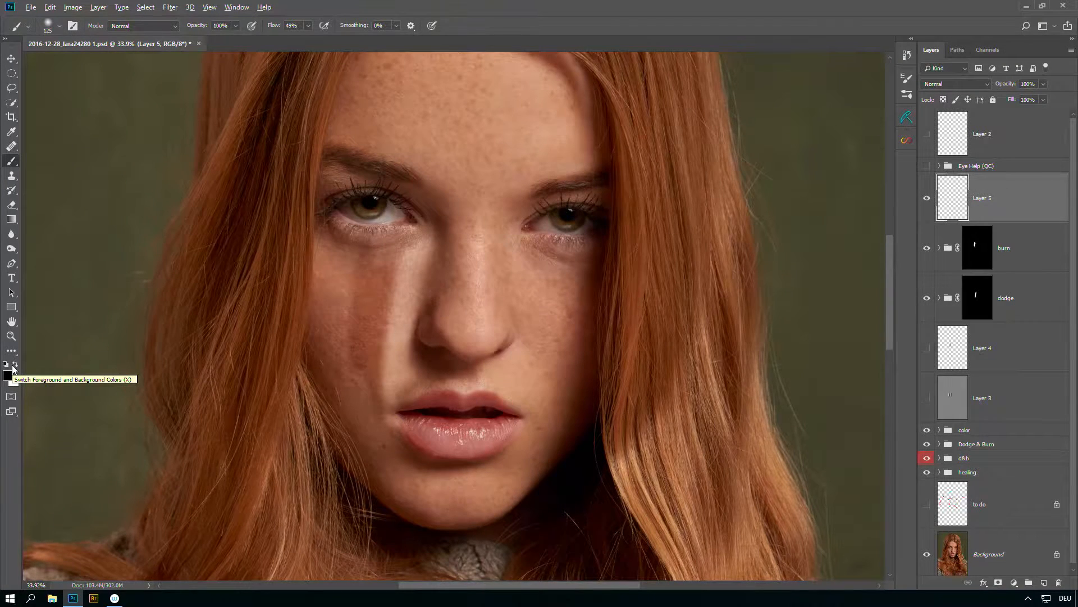
key("alt+BackSpace")
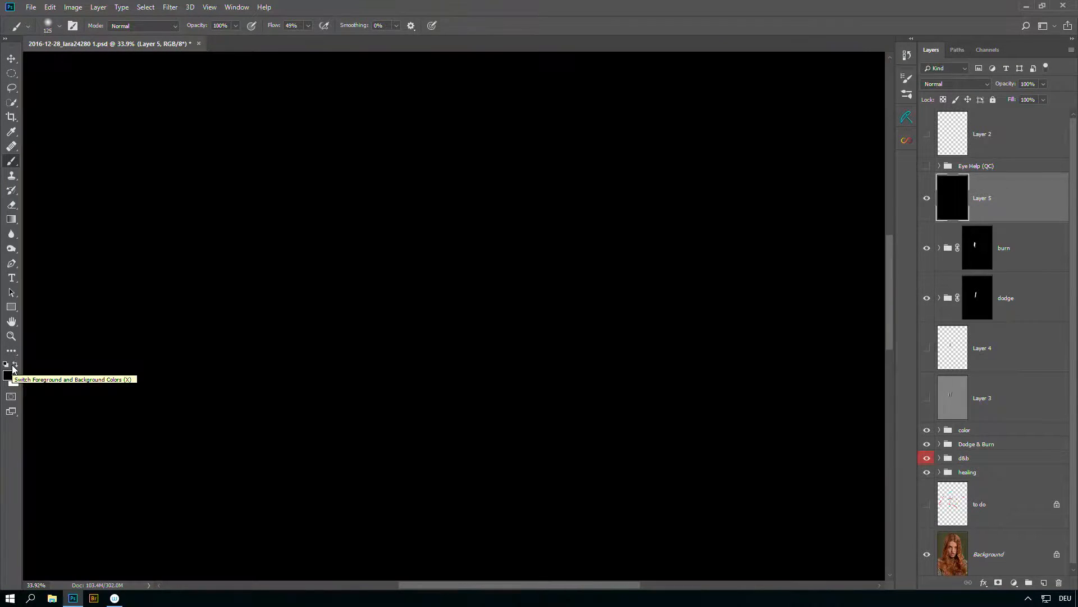
left_click(952, 82)
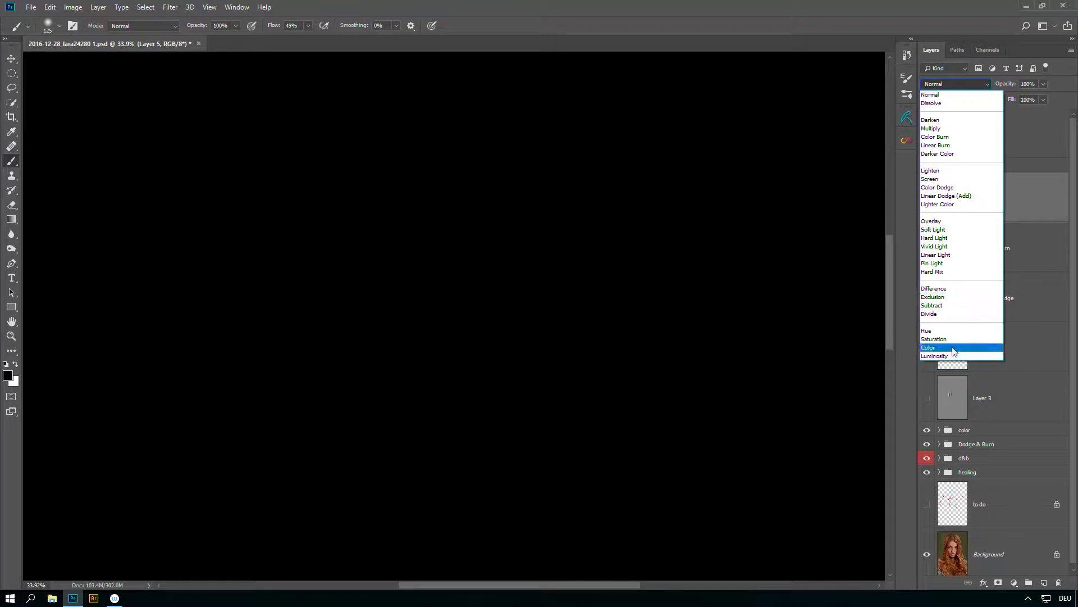
left_click(928, 348)
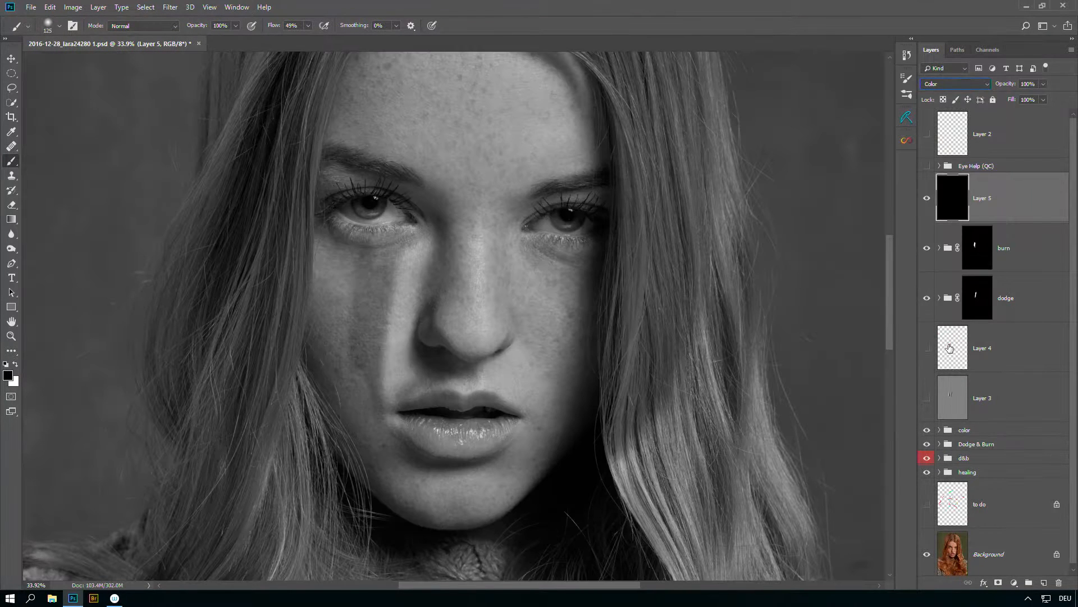
Step: Toggle the black Color layer's visibility to compare the portrait in color and in black and white
left_click(926, 198)
left_click(926, 198)
left_click(927, 199)
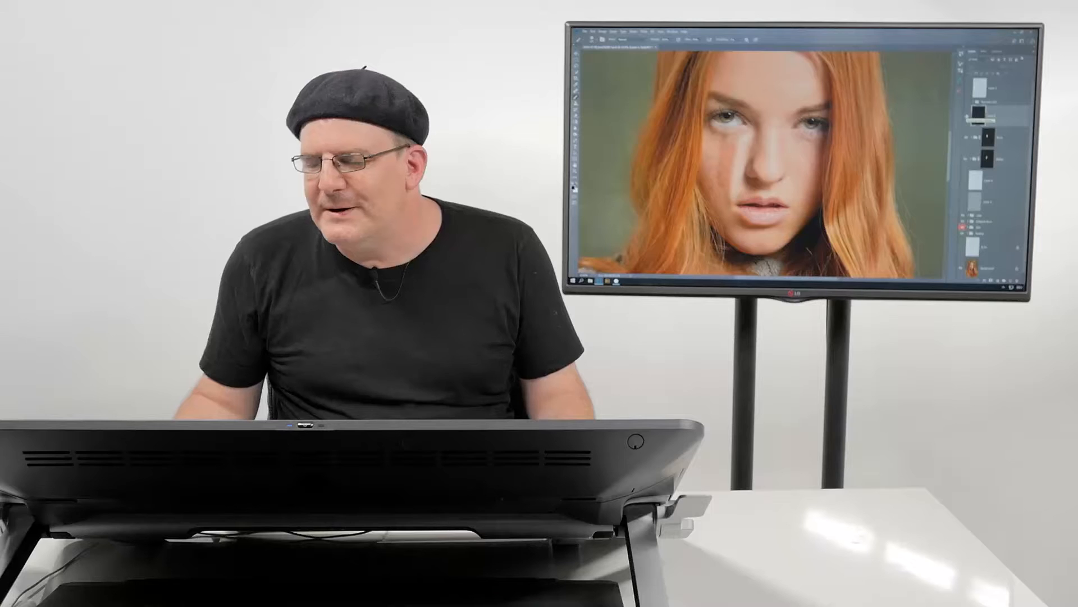
left_click(926, 198)
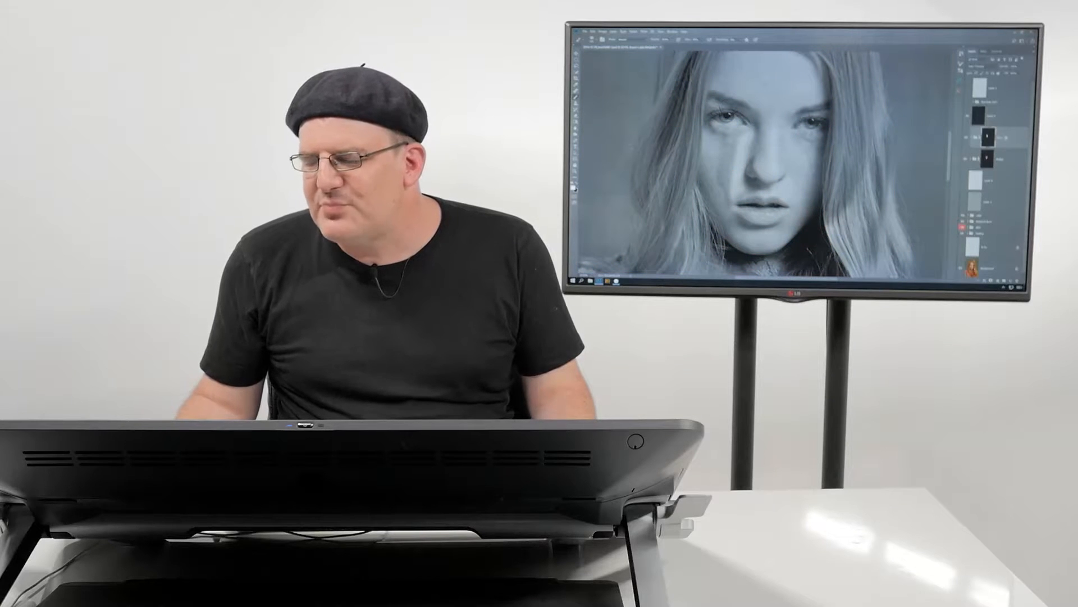
left_click(979, 117)
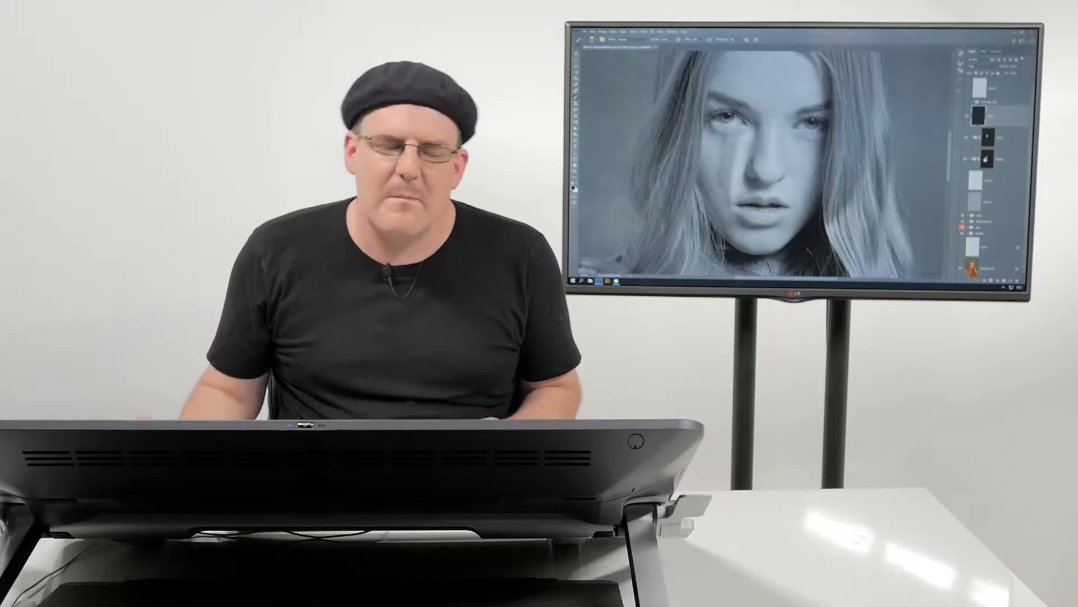